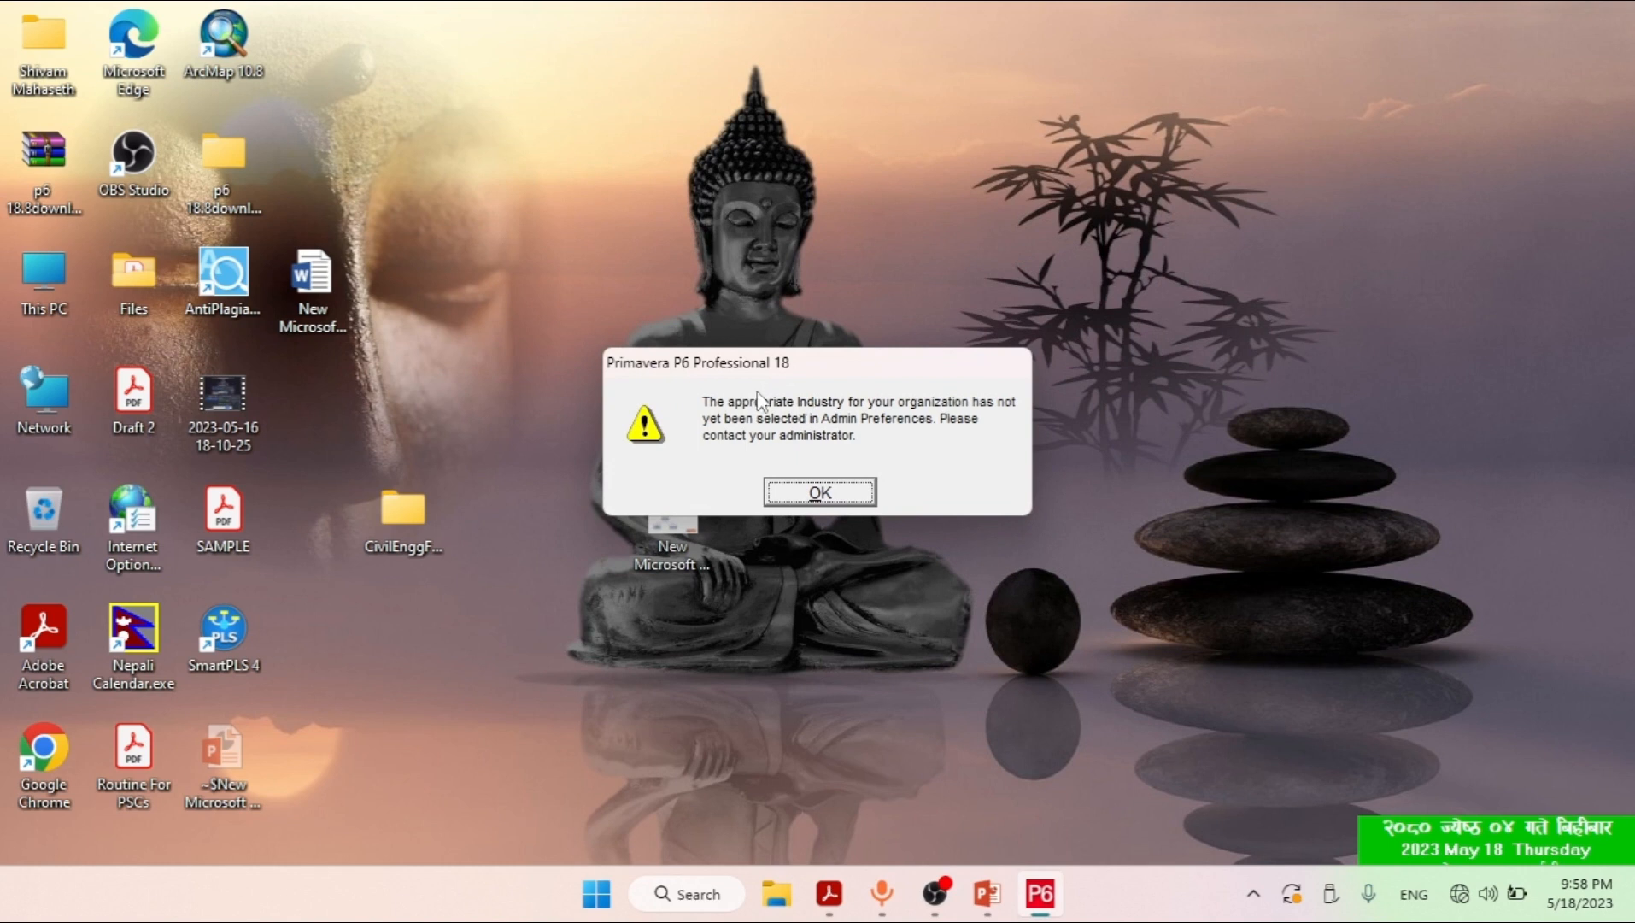
Dismiss the startup industry warning and consult the example Enterprise Project Structure diagram in PowerPoint
left_click(842, 497)
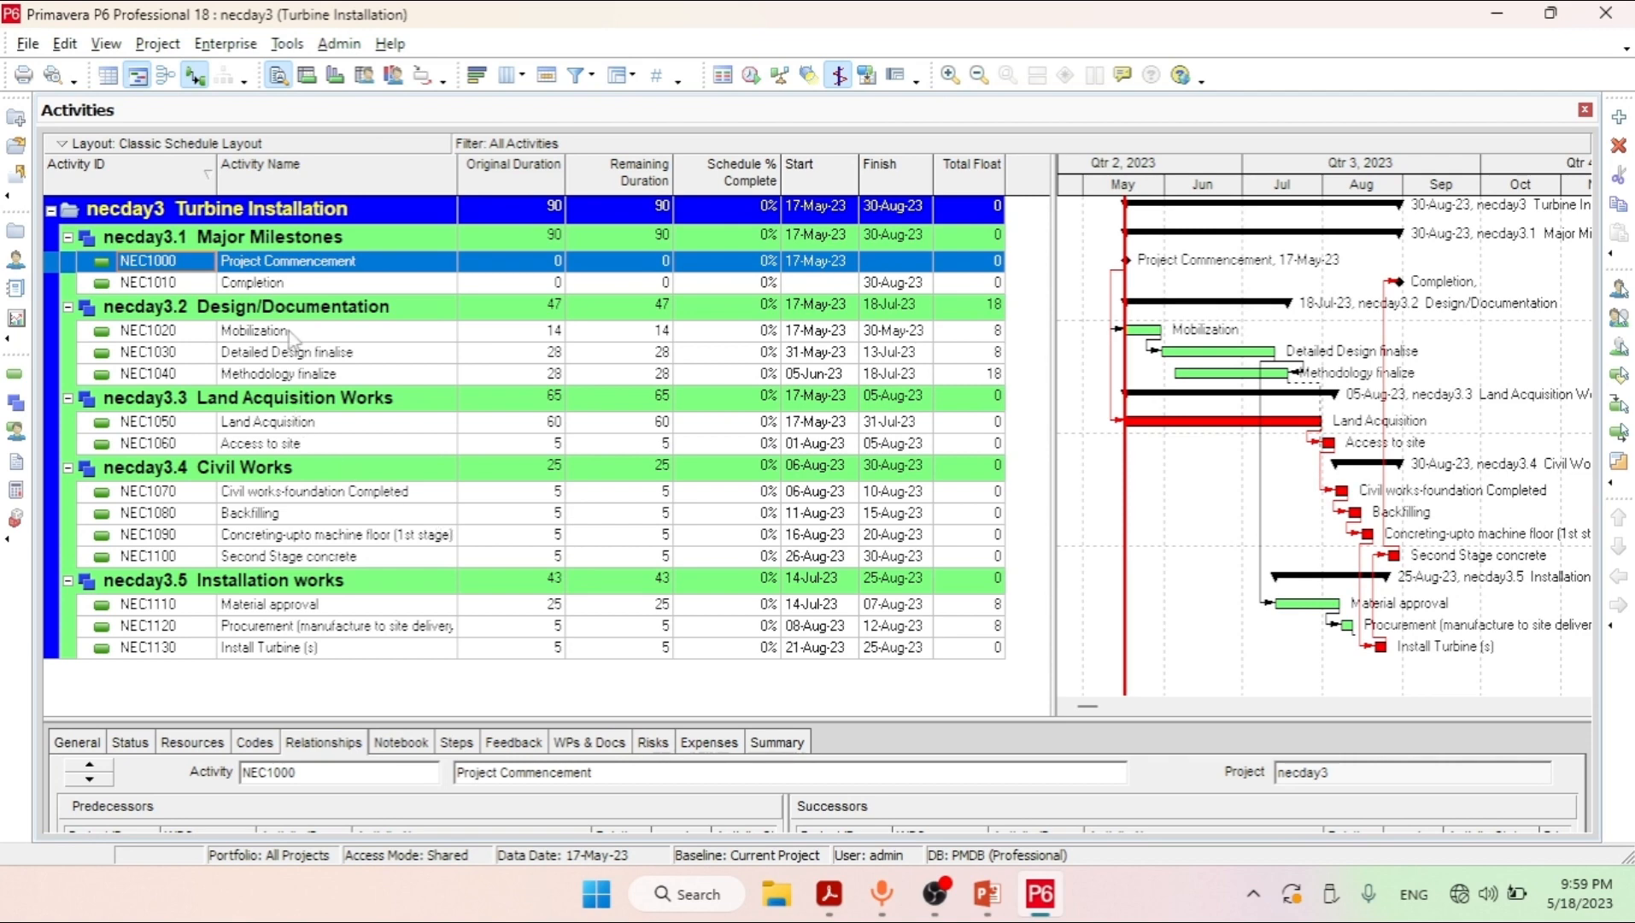
left_click(993, 907)
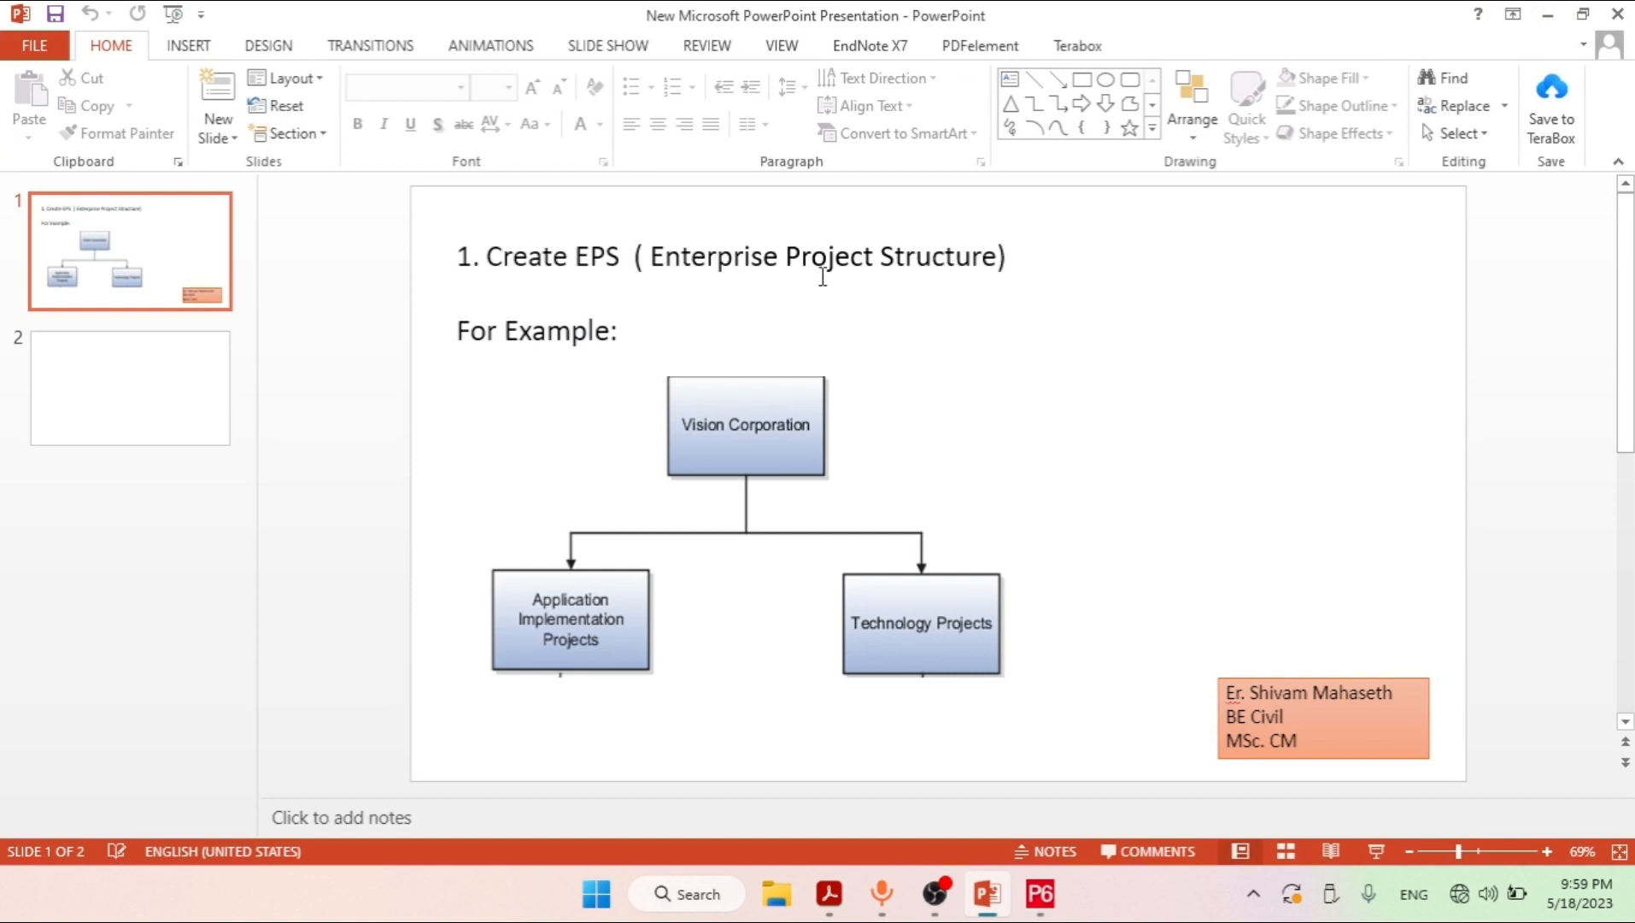
left_click(1547, 15)
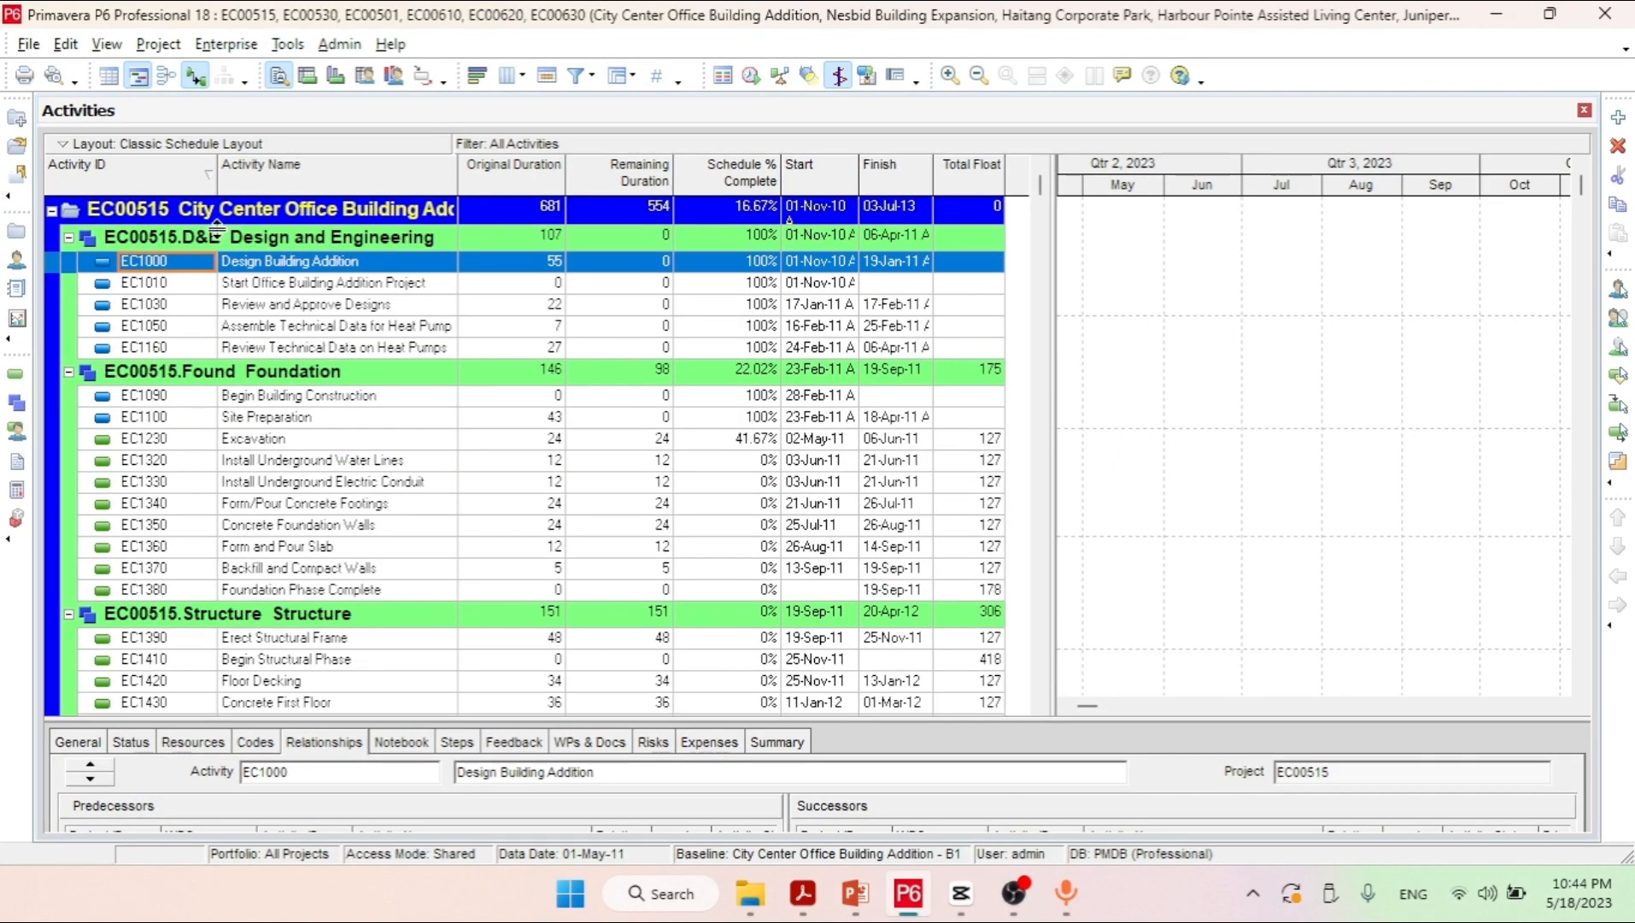
Close all open projects in Primavera P6 and confirm the closure
left_click(28, 43)
left_click(26, 50)
left_click(25, 51)
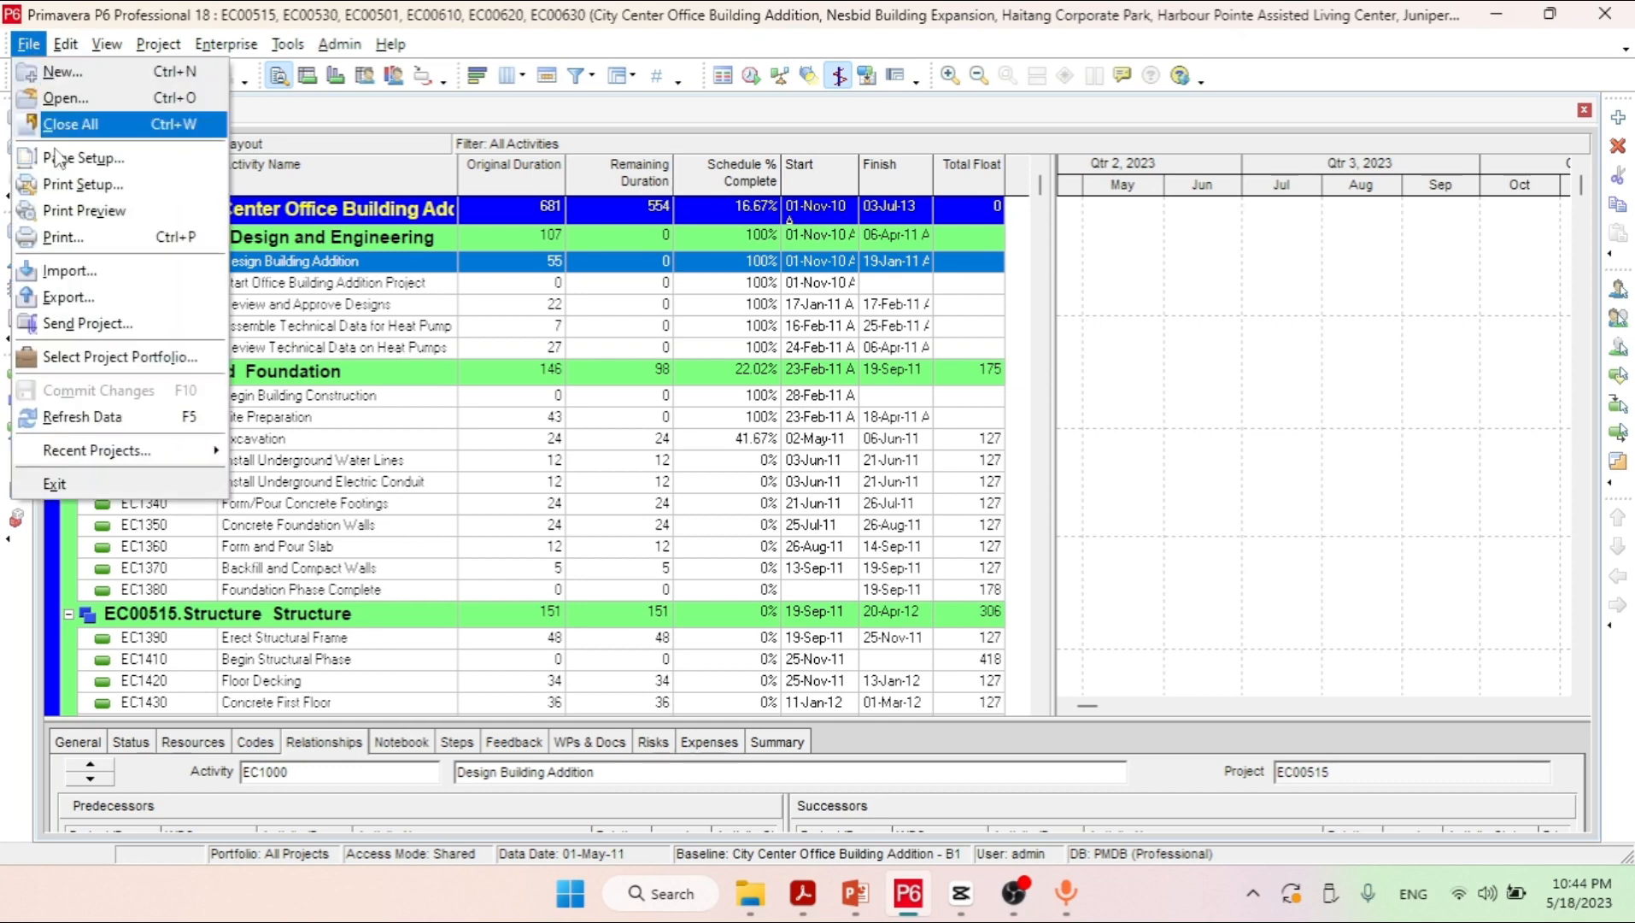
left_click(85, 128)
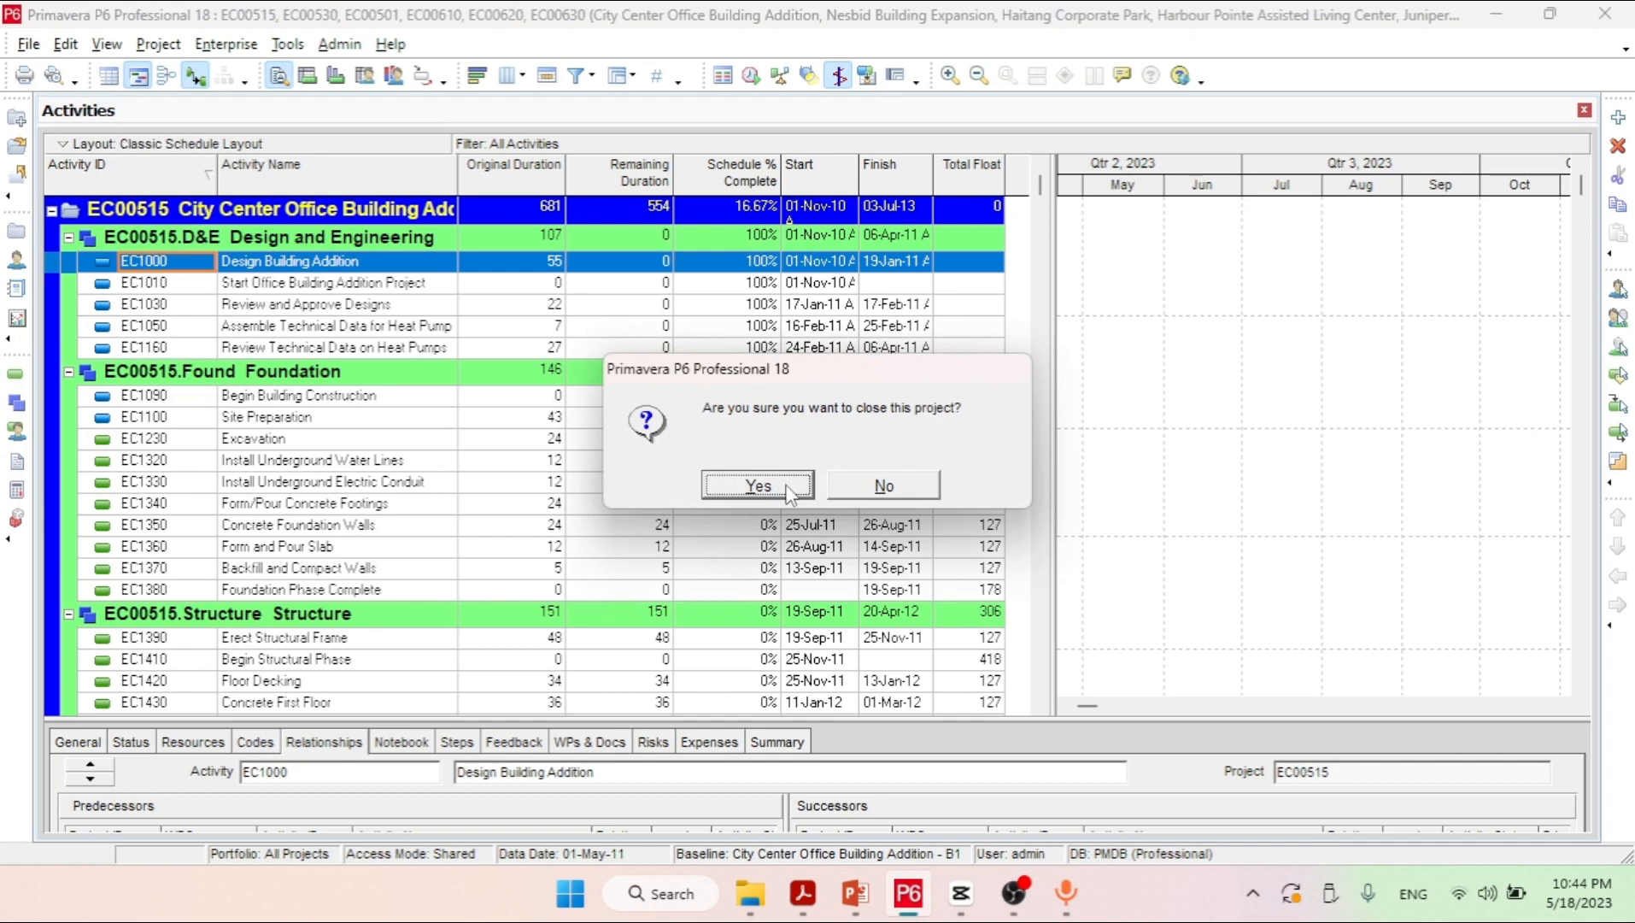
left_click(759, 485)
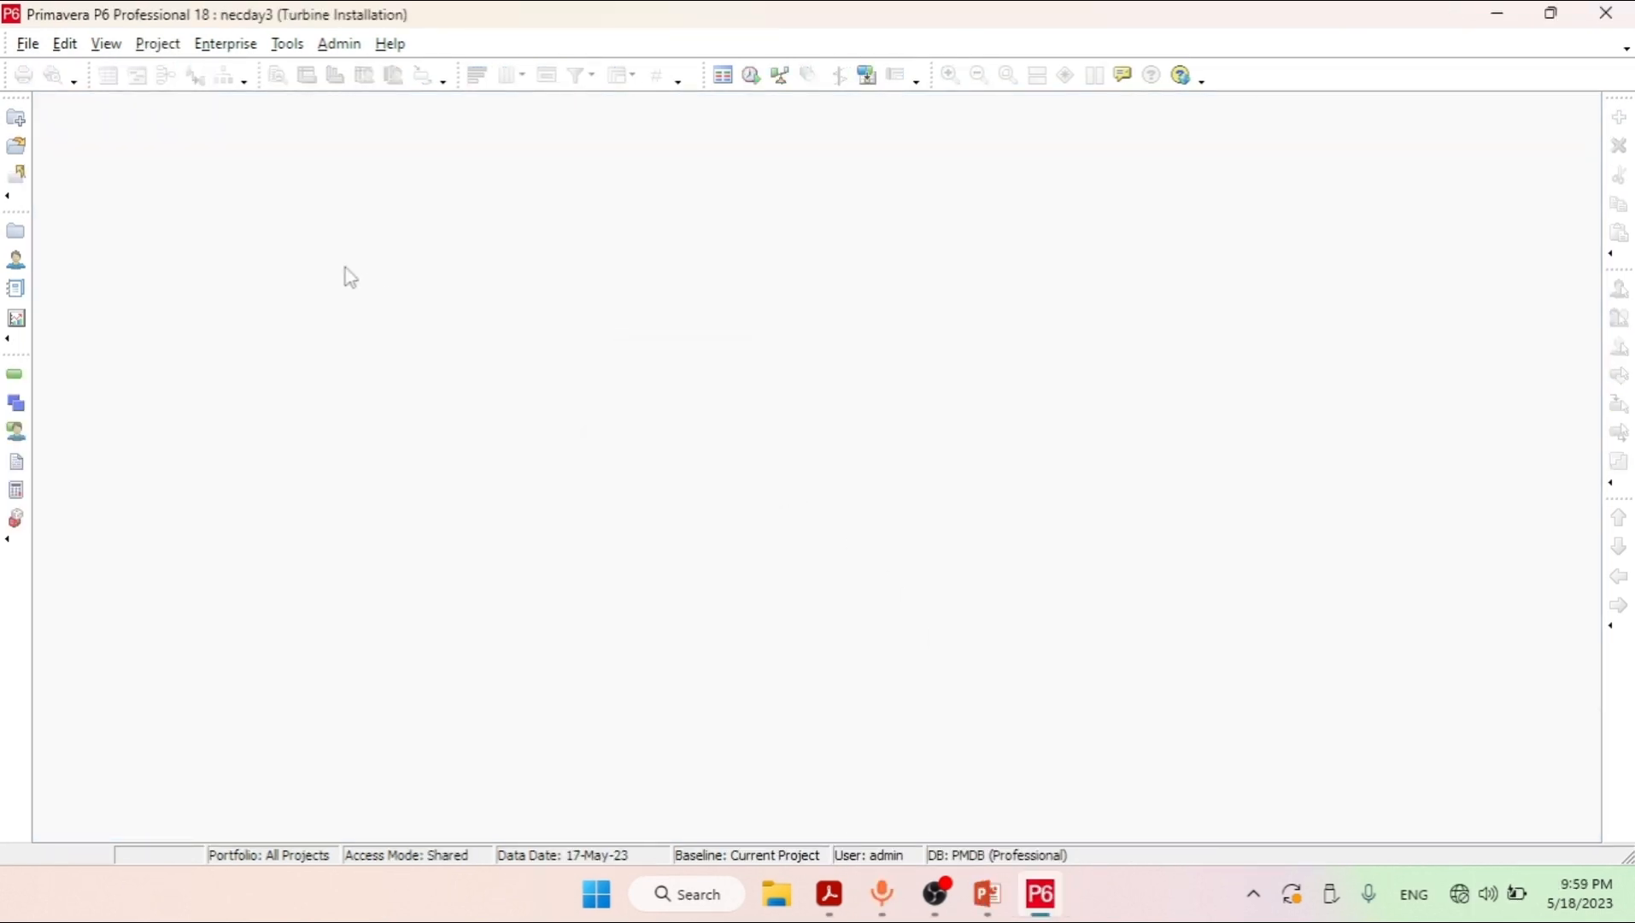
Open the Enterprise Project Structure and add a new EPS element under necproj
left_click(239, 53)
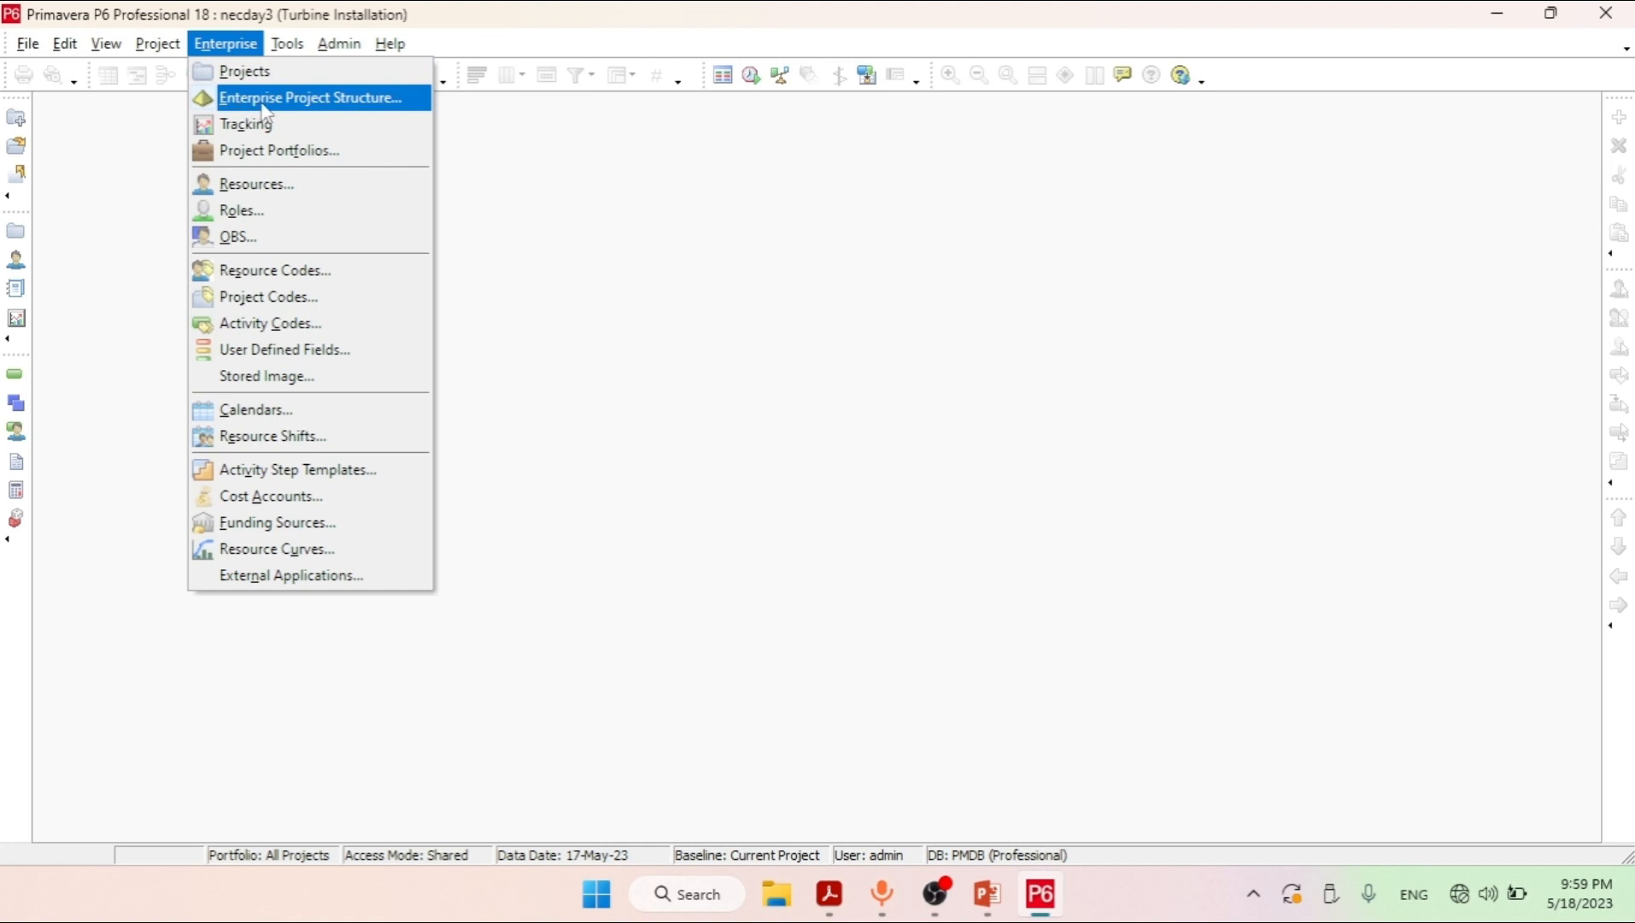
left_click(285, 99)
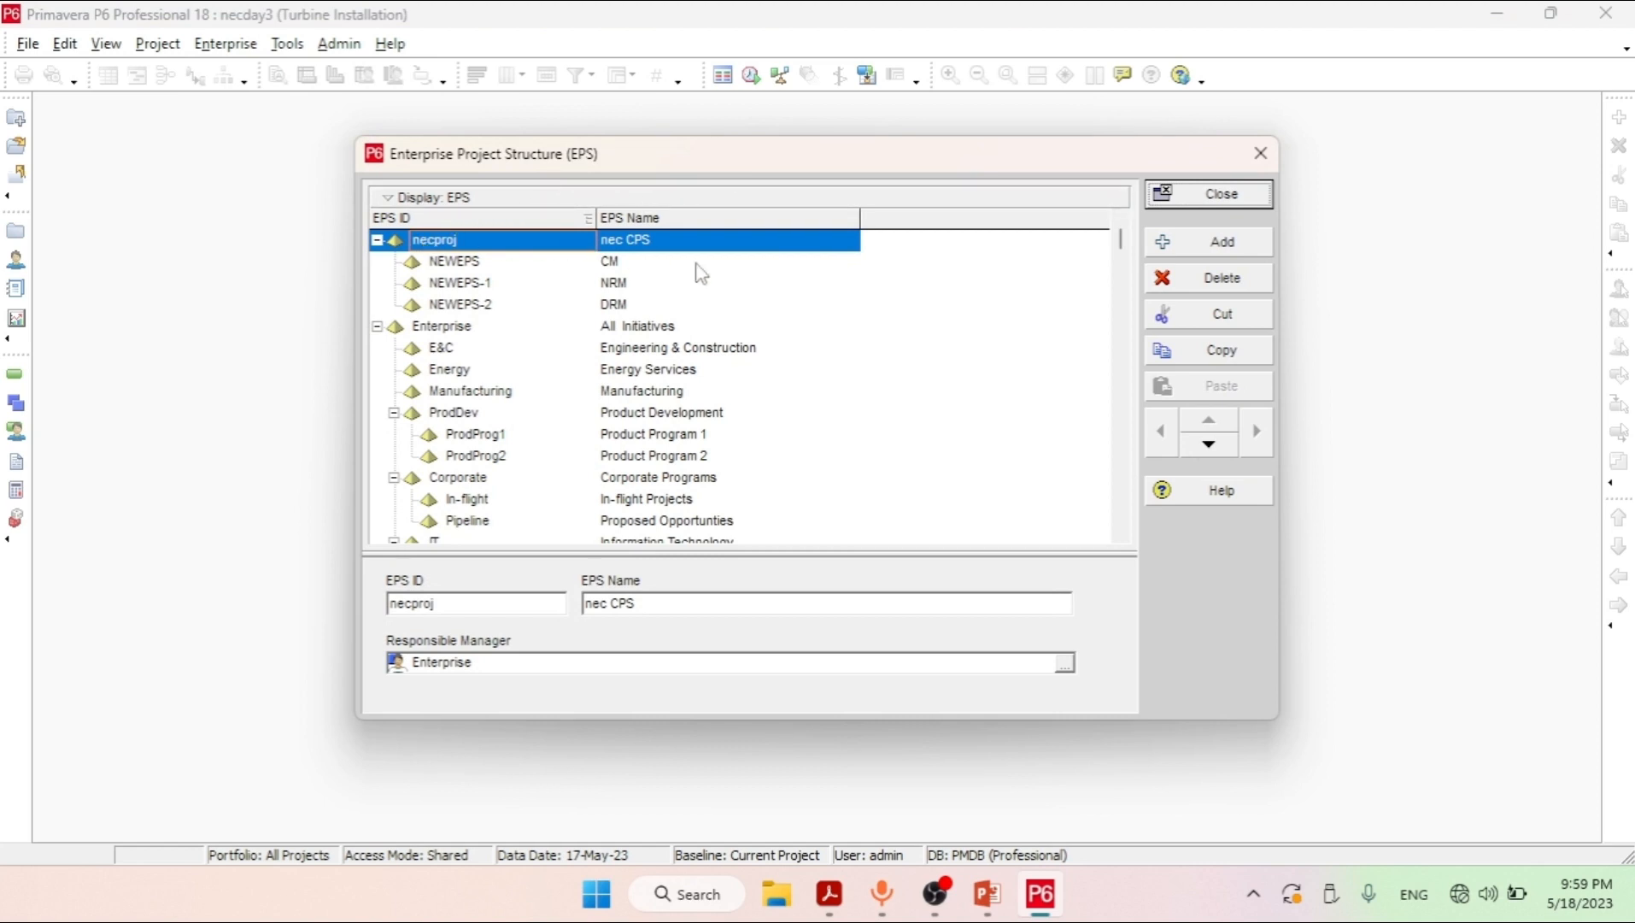
left_click(1210, 248)
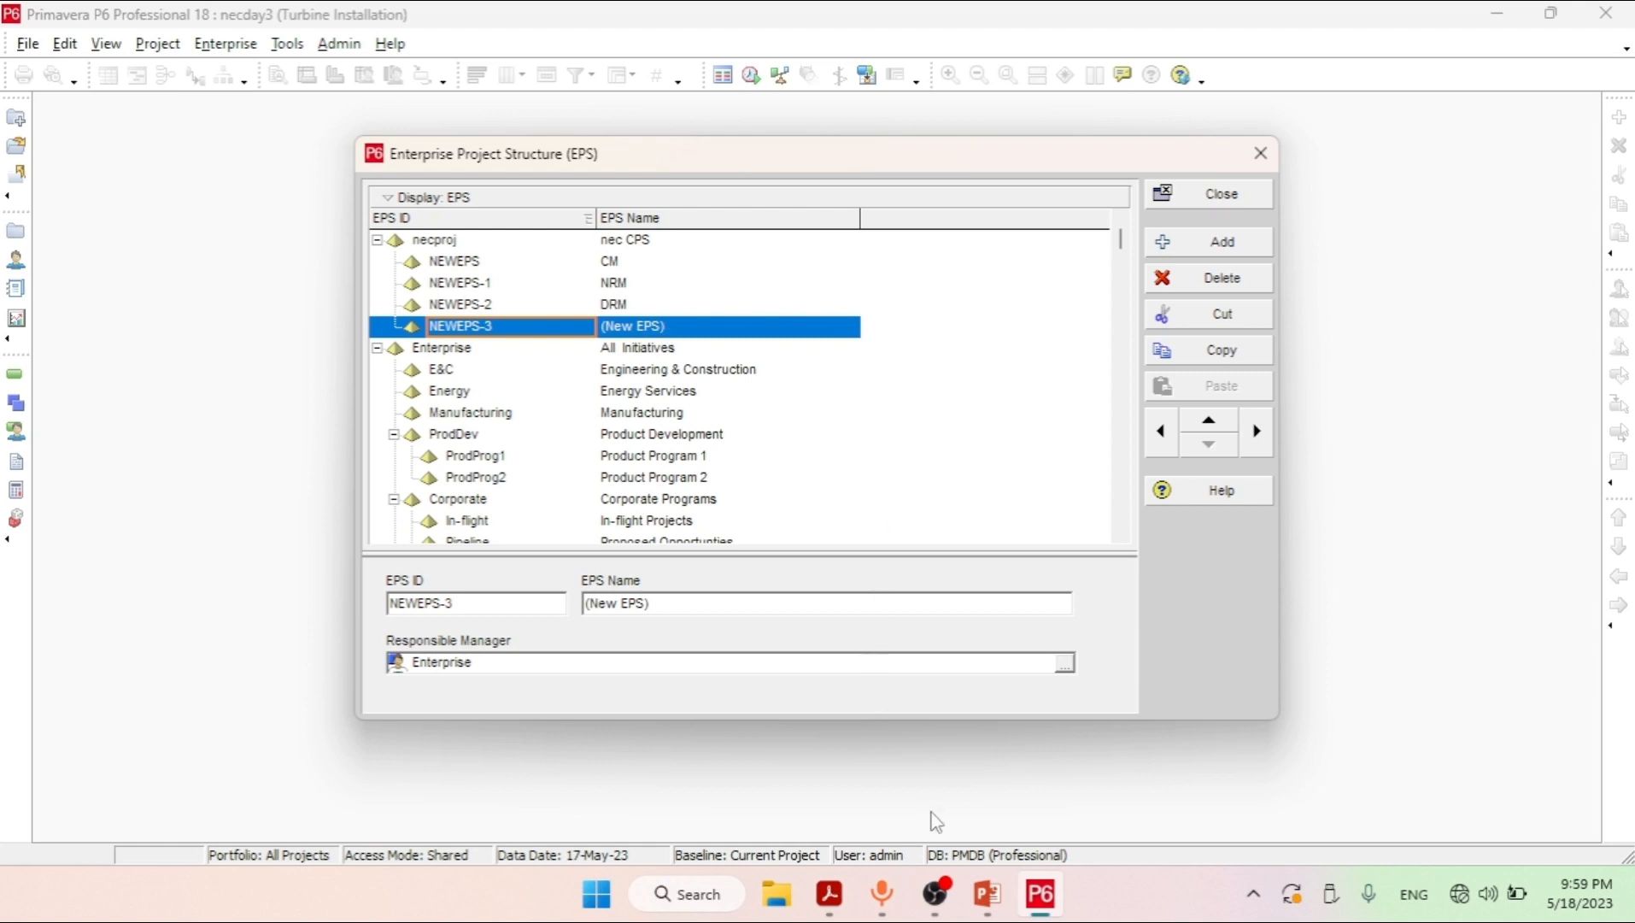
Check the example diagram in PowerPoint and name the new EPS element Vision Corporation
left_click(990, 898)
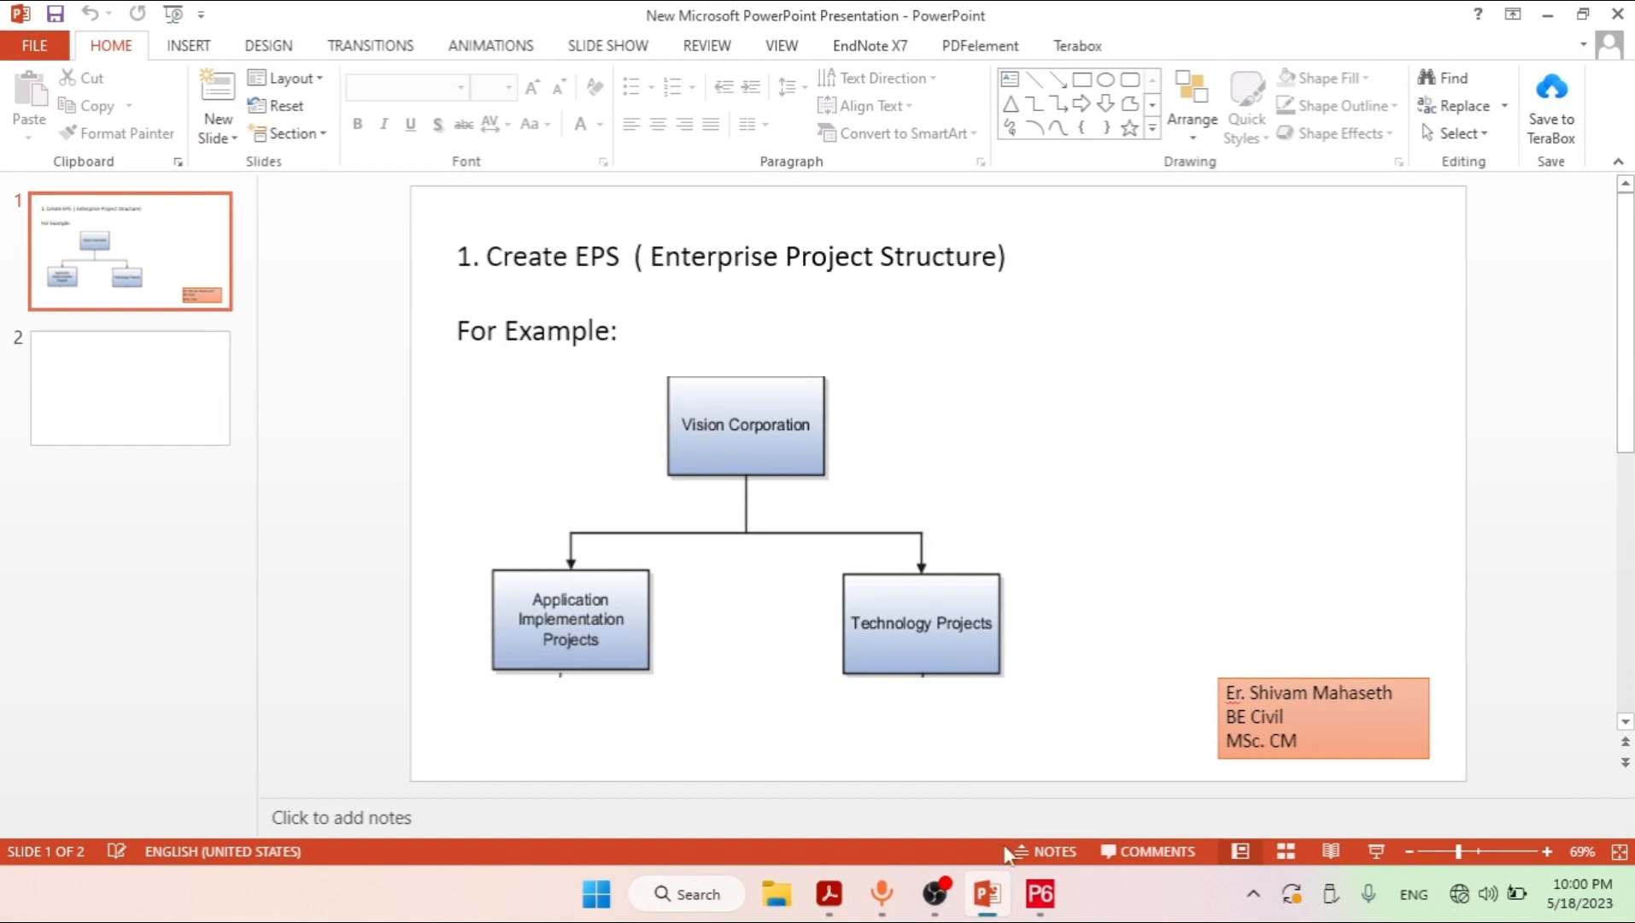
left_click(991, 897)
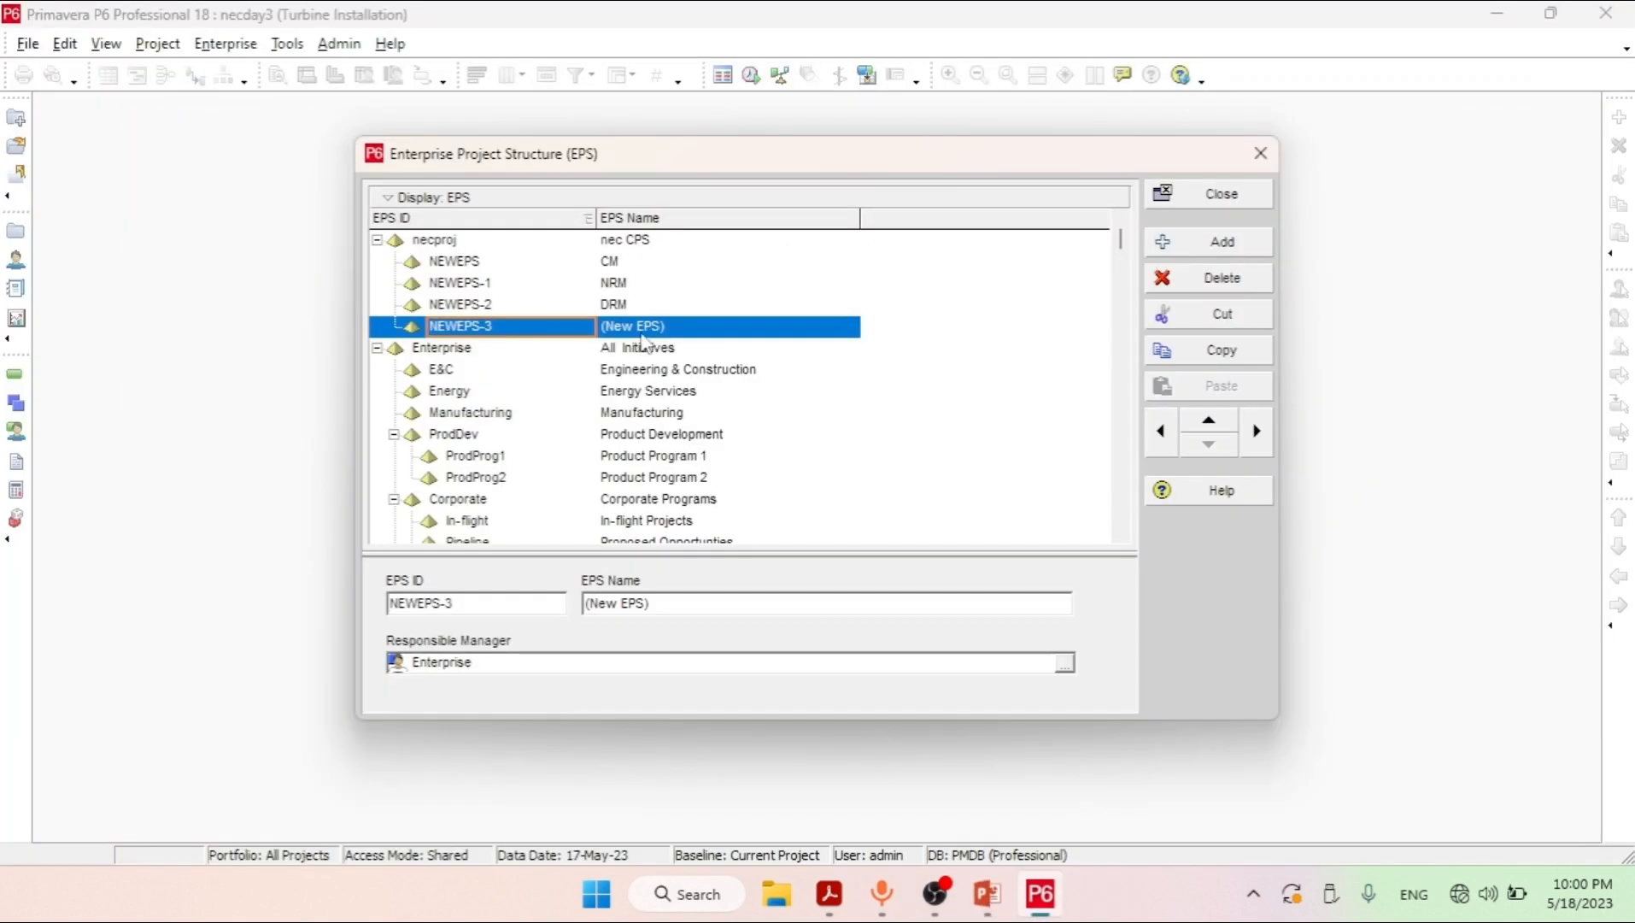
double_click(644, 326)
left_click(671, 331)
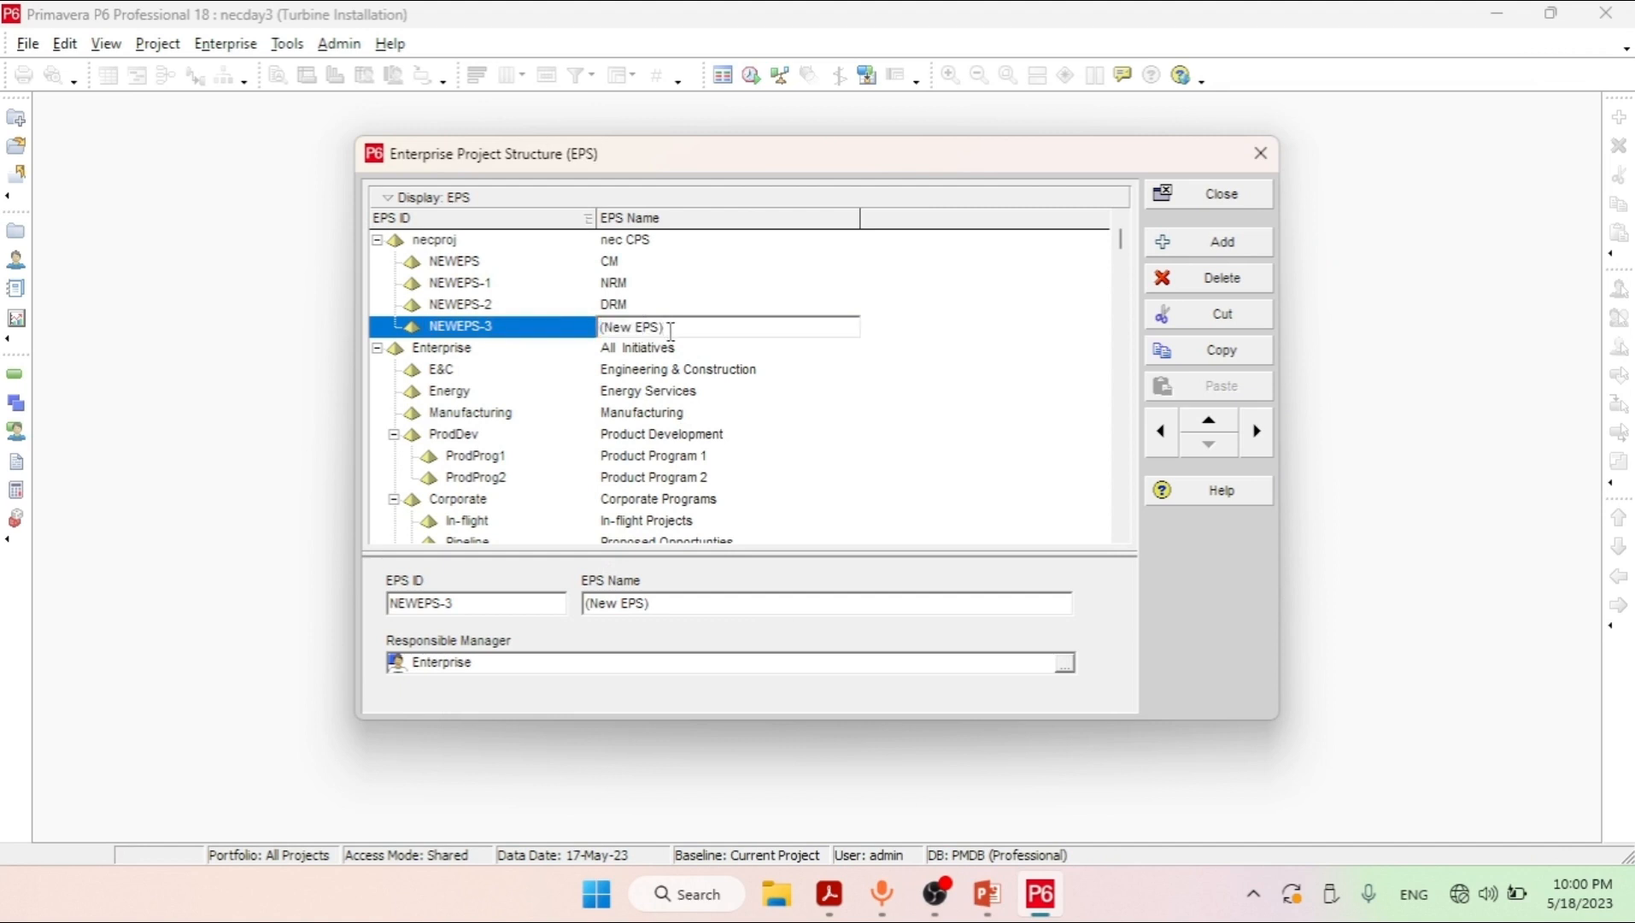
key("BackSpace")
key("BackSpace")
key("BackSpace")
key("BackSpace")
key("BackSpace")
key("BackSpace")
key("BackSpace")
key("BackSpace")
type("V")
key("Return")
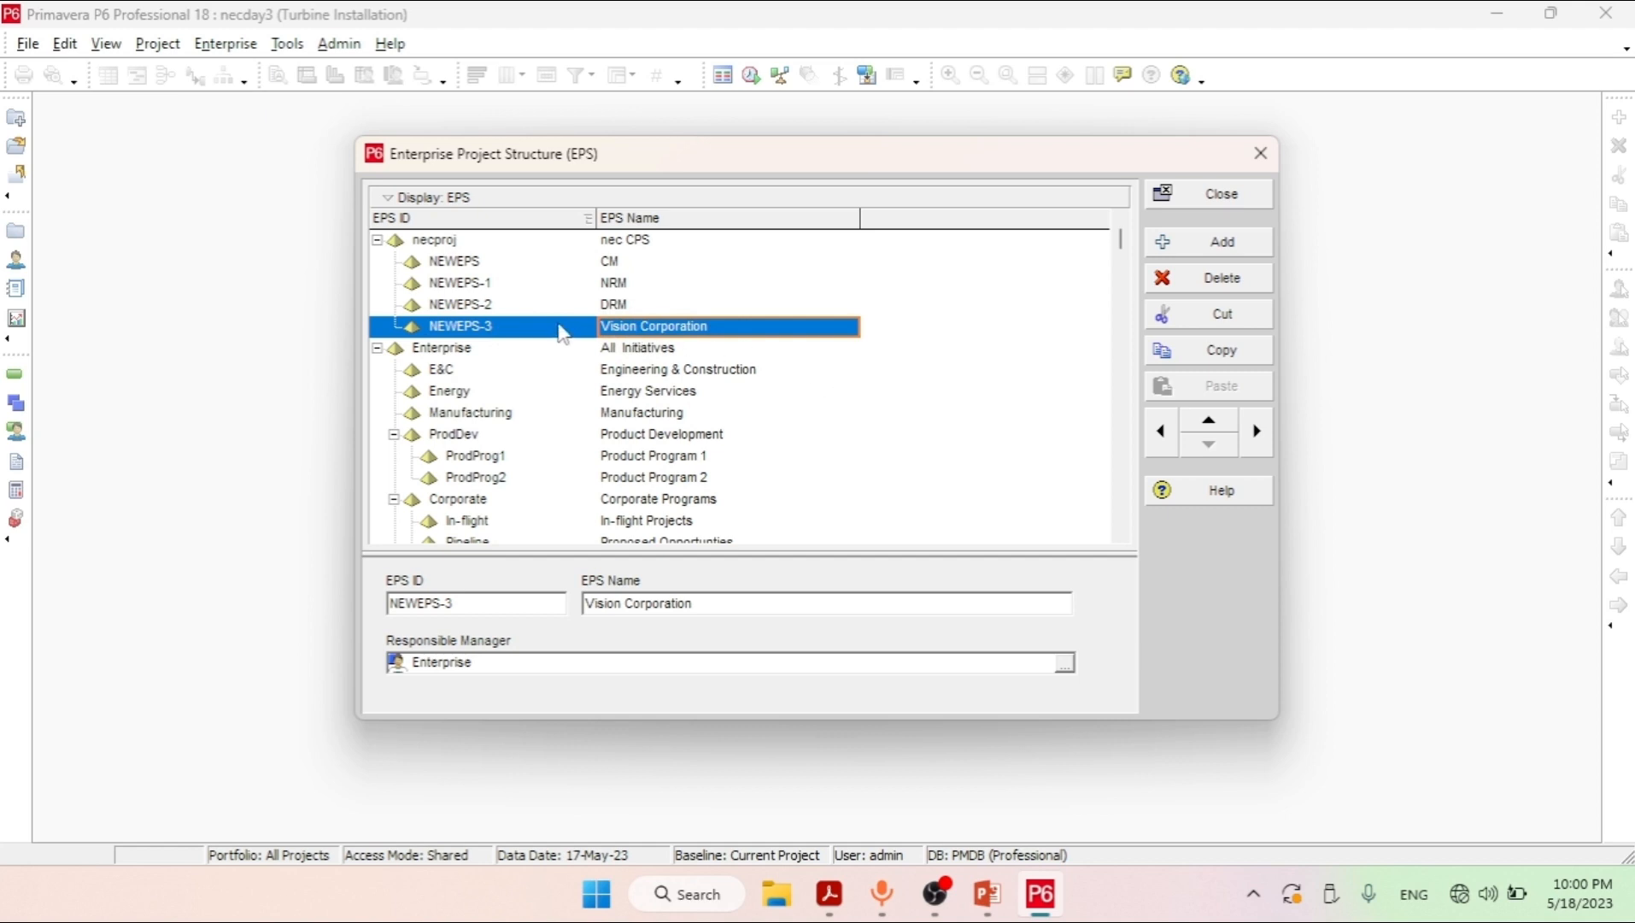
Promote Vision Corporation to the top level of the EPS and move it above necproj
left_click(648, 328)
left_click(749, 371)
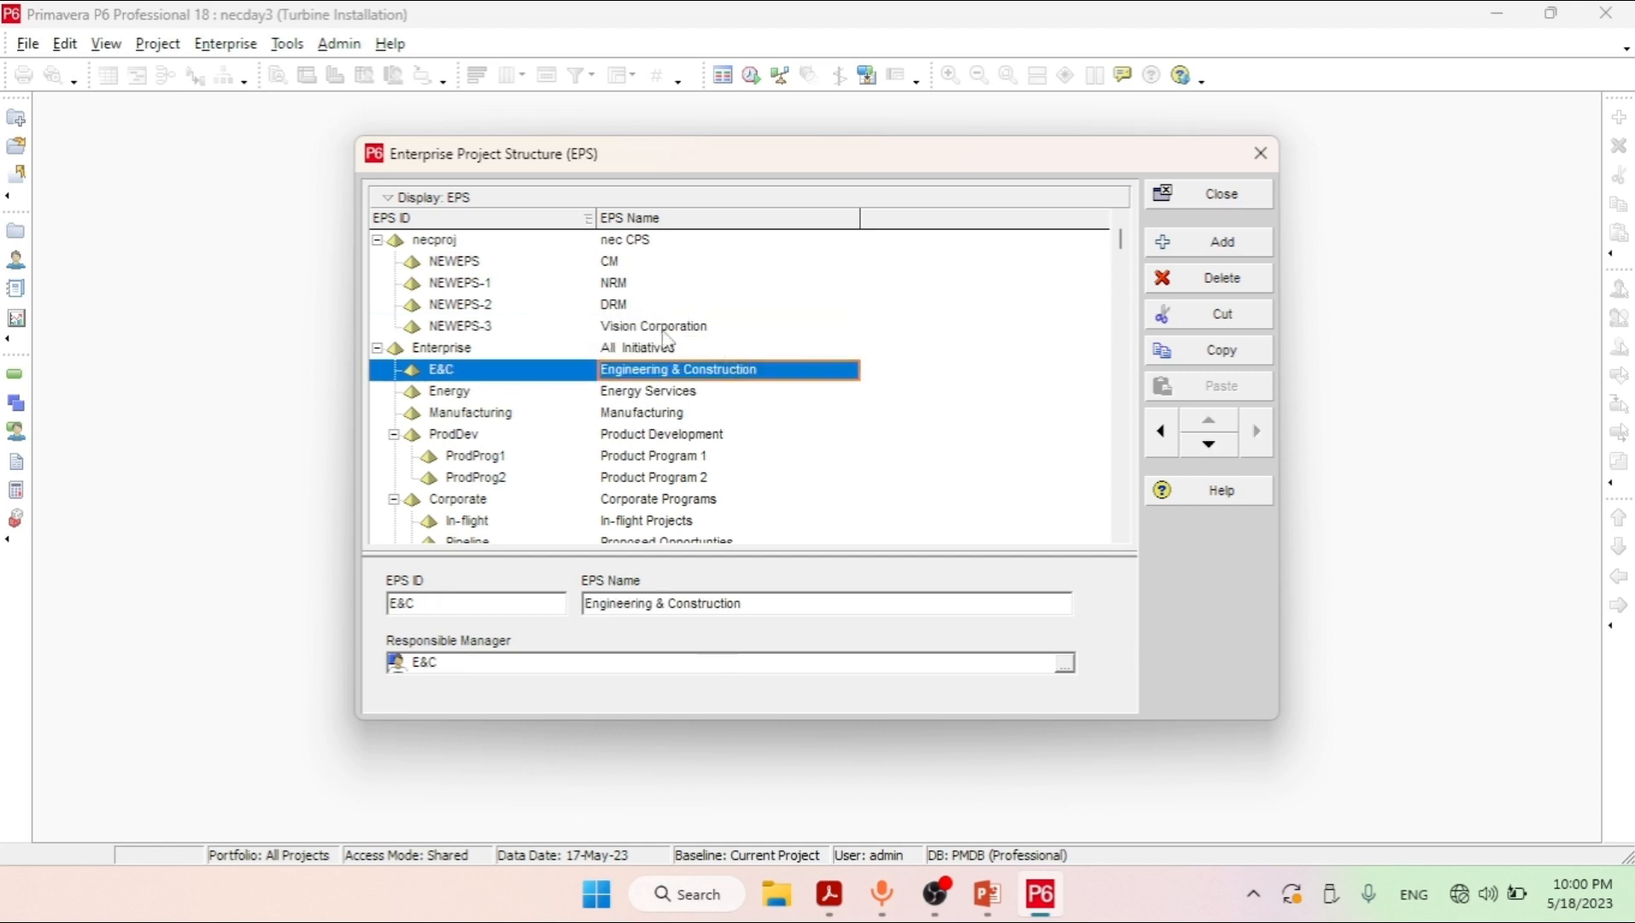
left_click(659, 329)
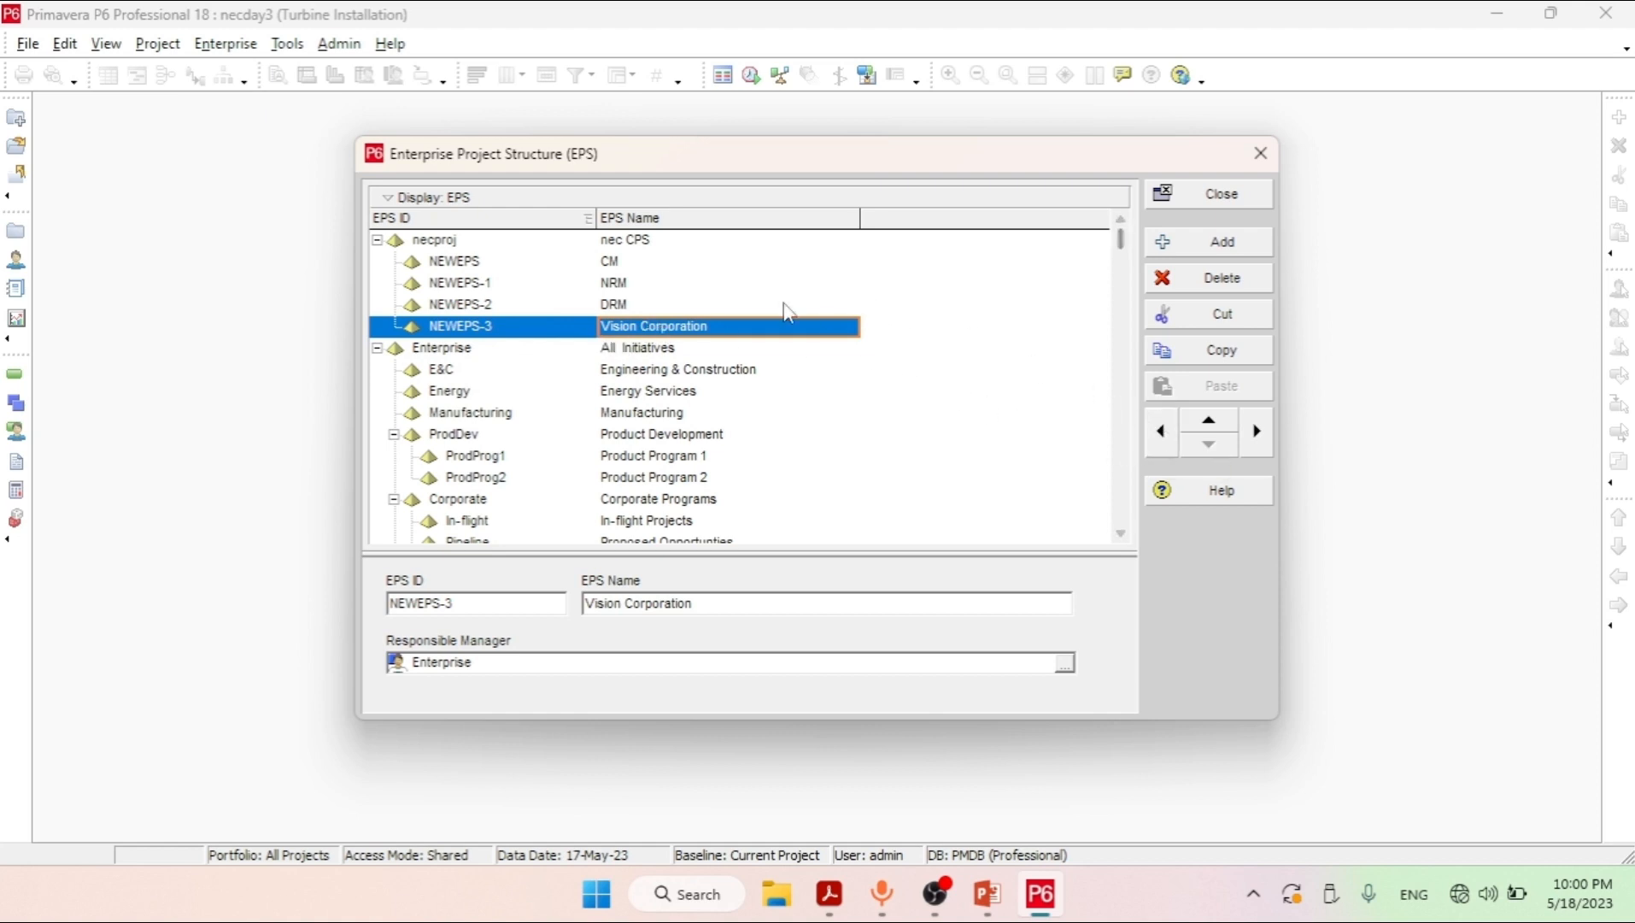
left_click(1155, 431)
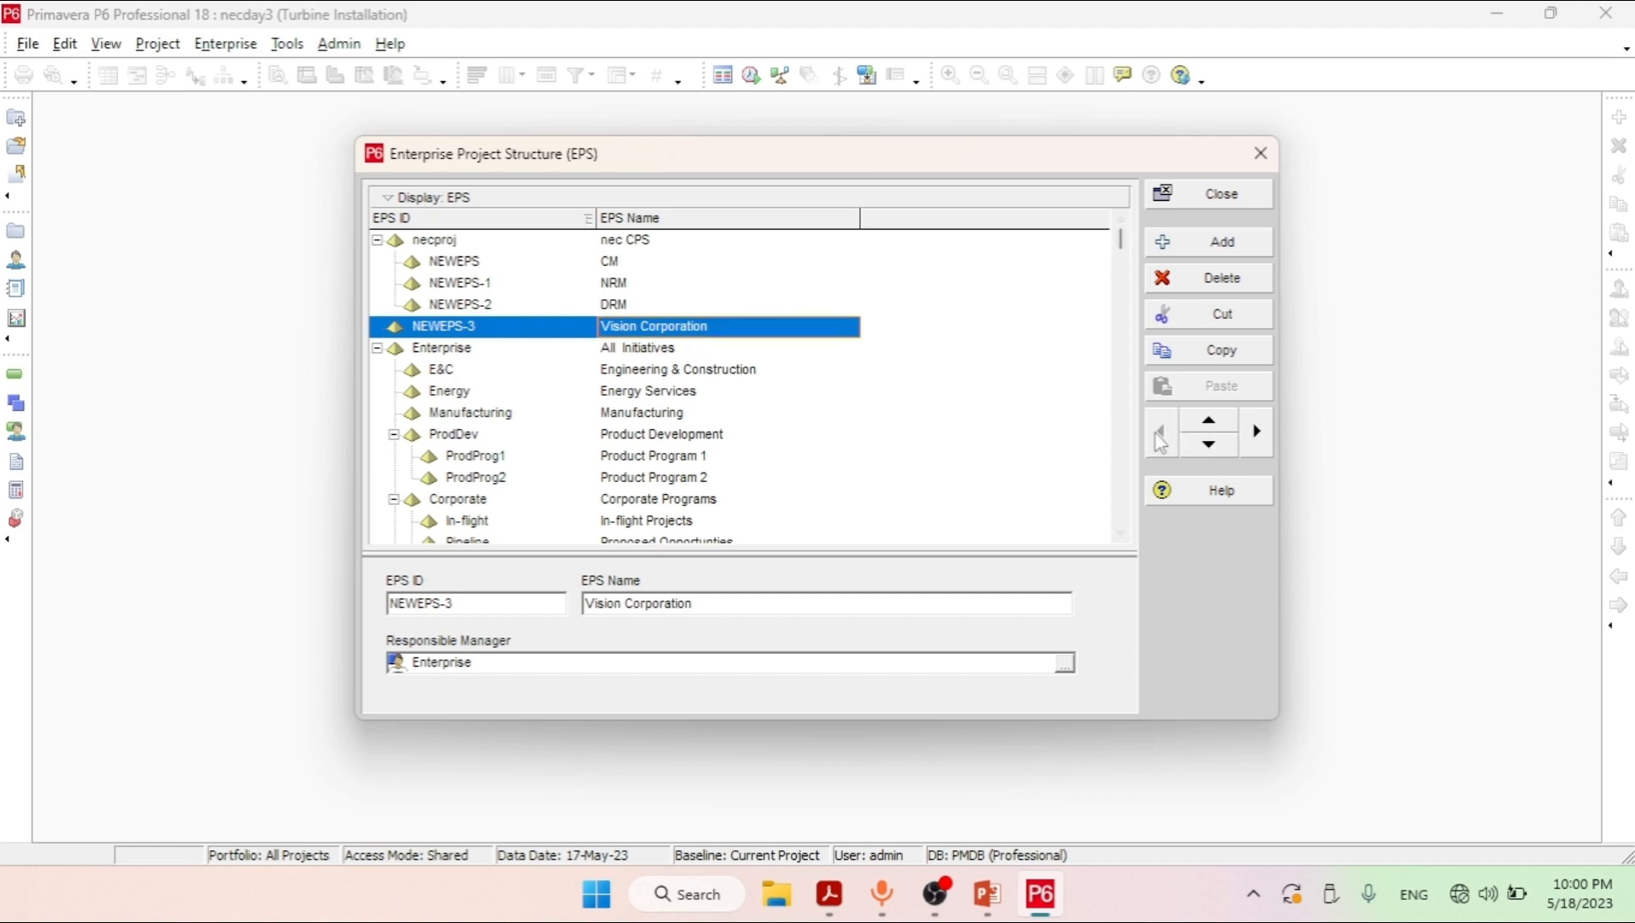
left_click(1209, 422)
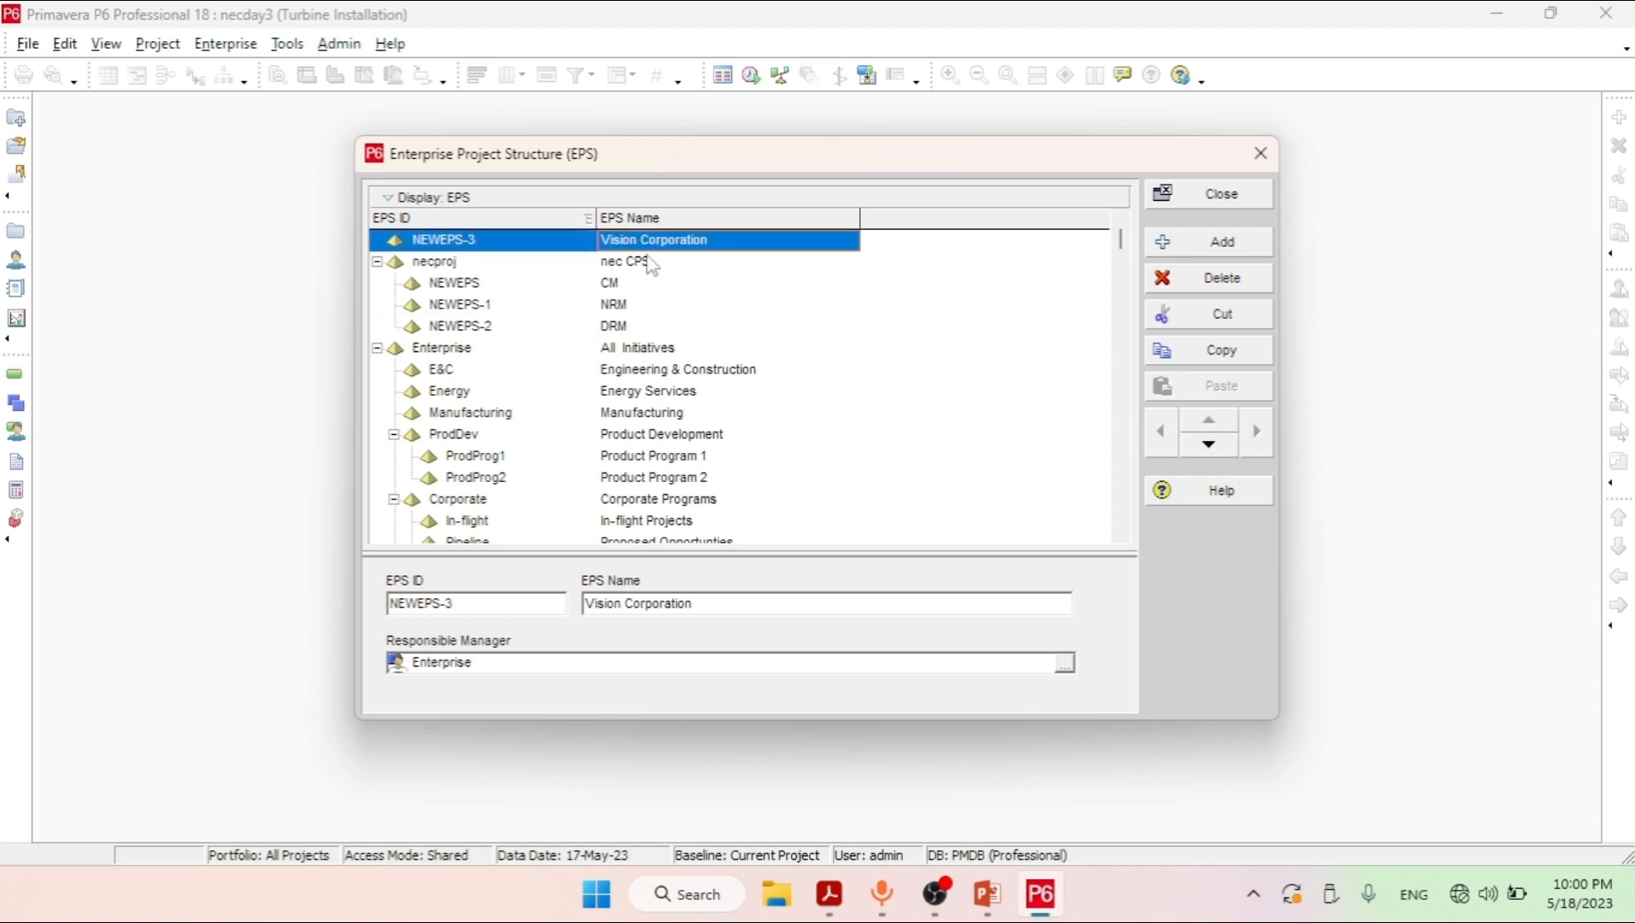
Set the EPS ID of Vision Corporation to V1
left_click(476, 243)
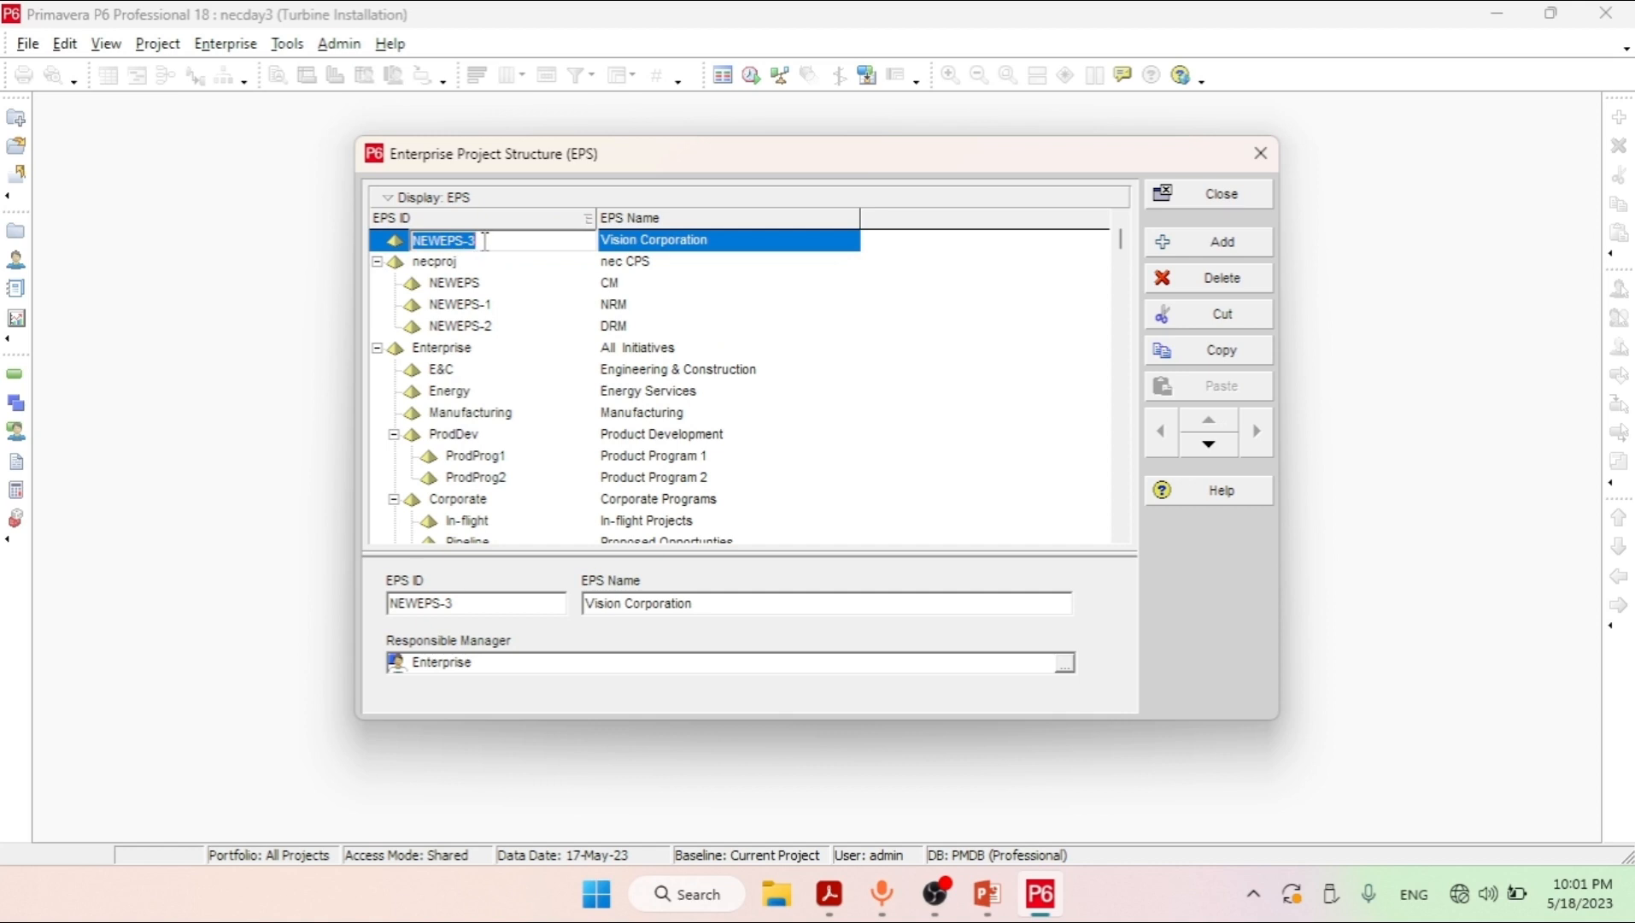
key("BackSpace")
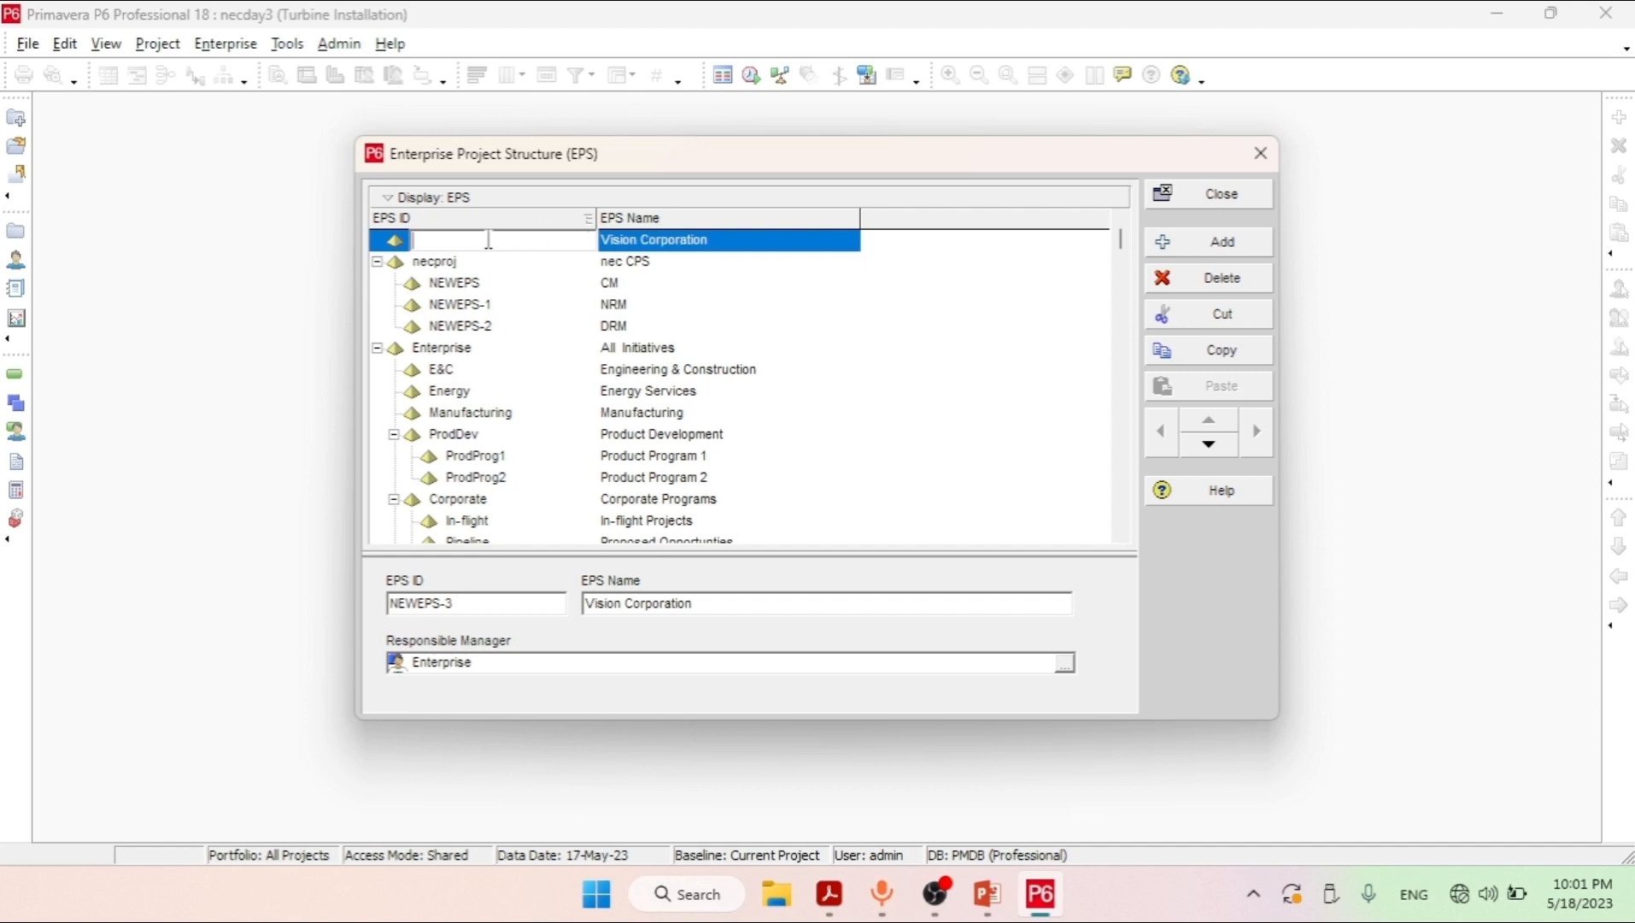
type("V")
key("Return")
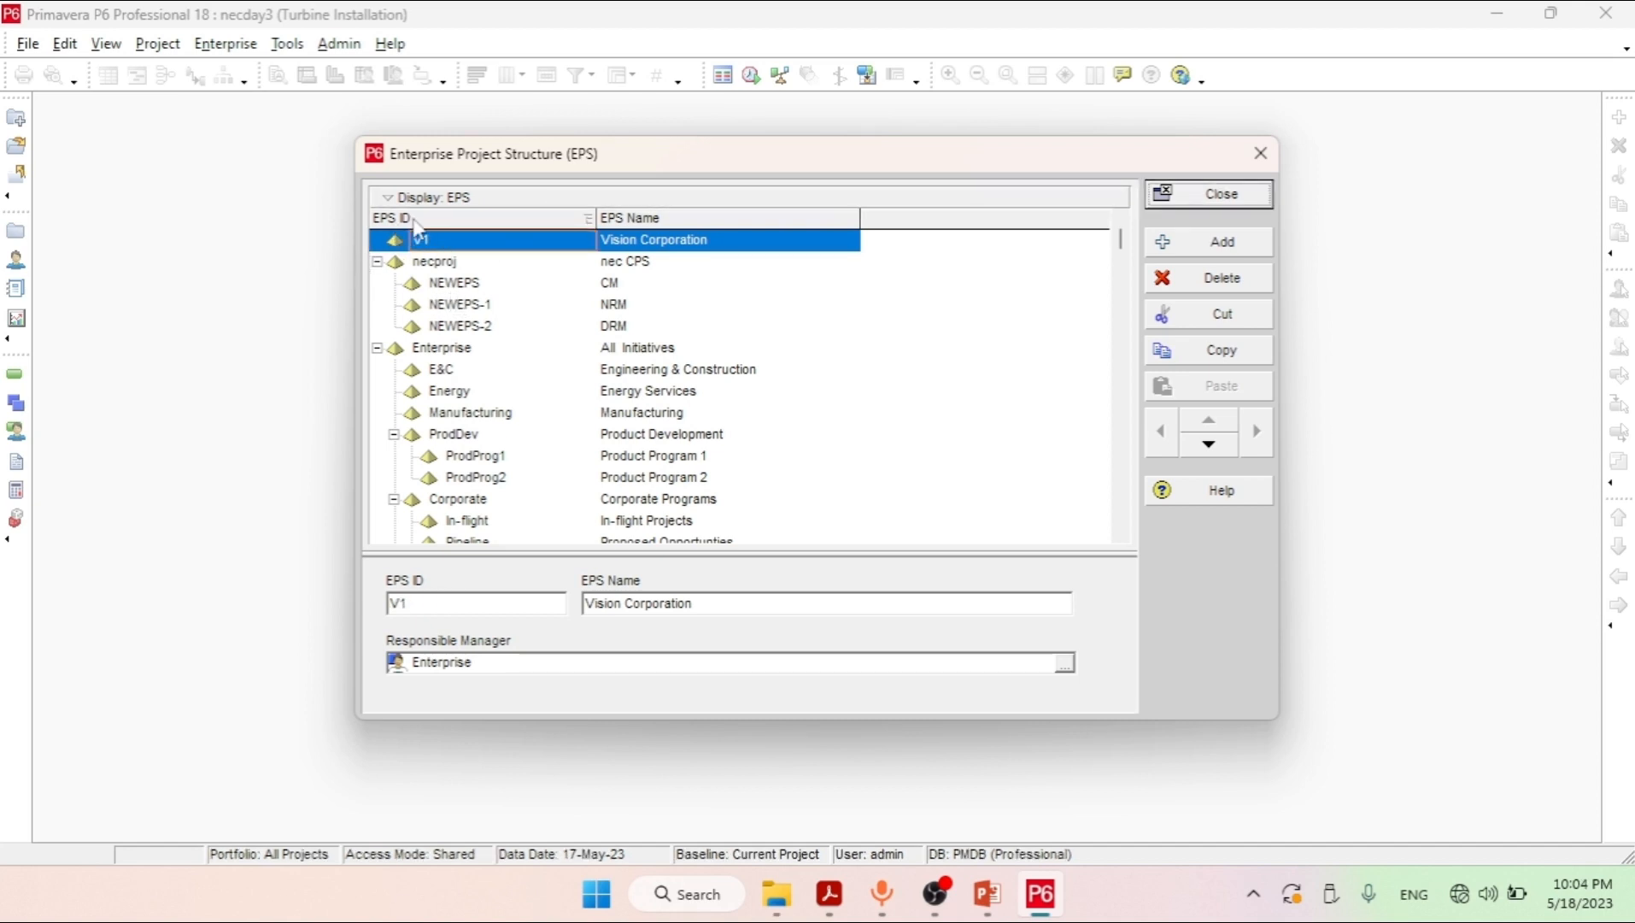
Add a child EPS element under Vision Corporation, following the PowerPoint diagram, and name it Application Implementation Project
left_click(991, 894)
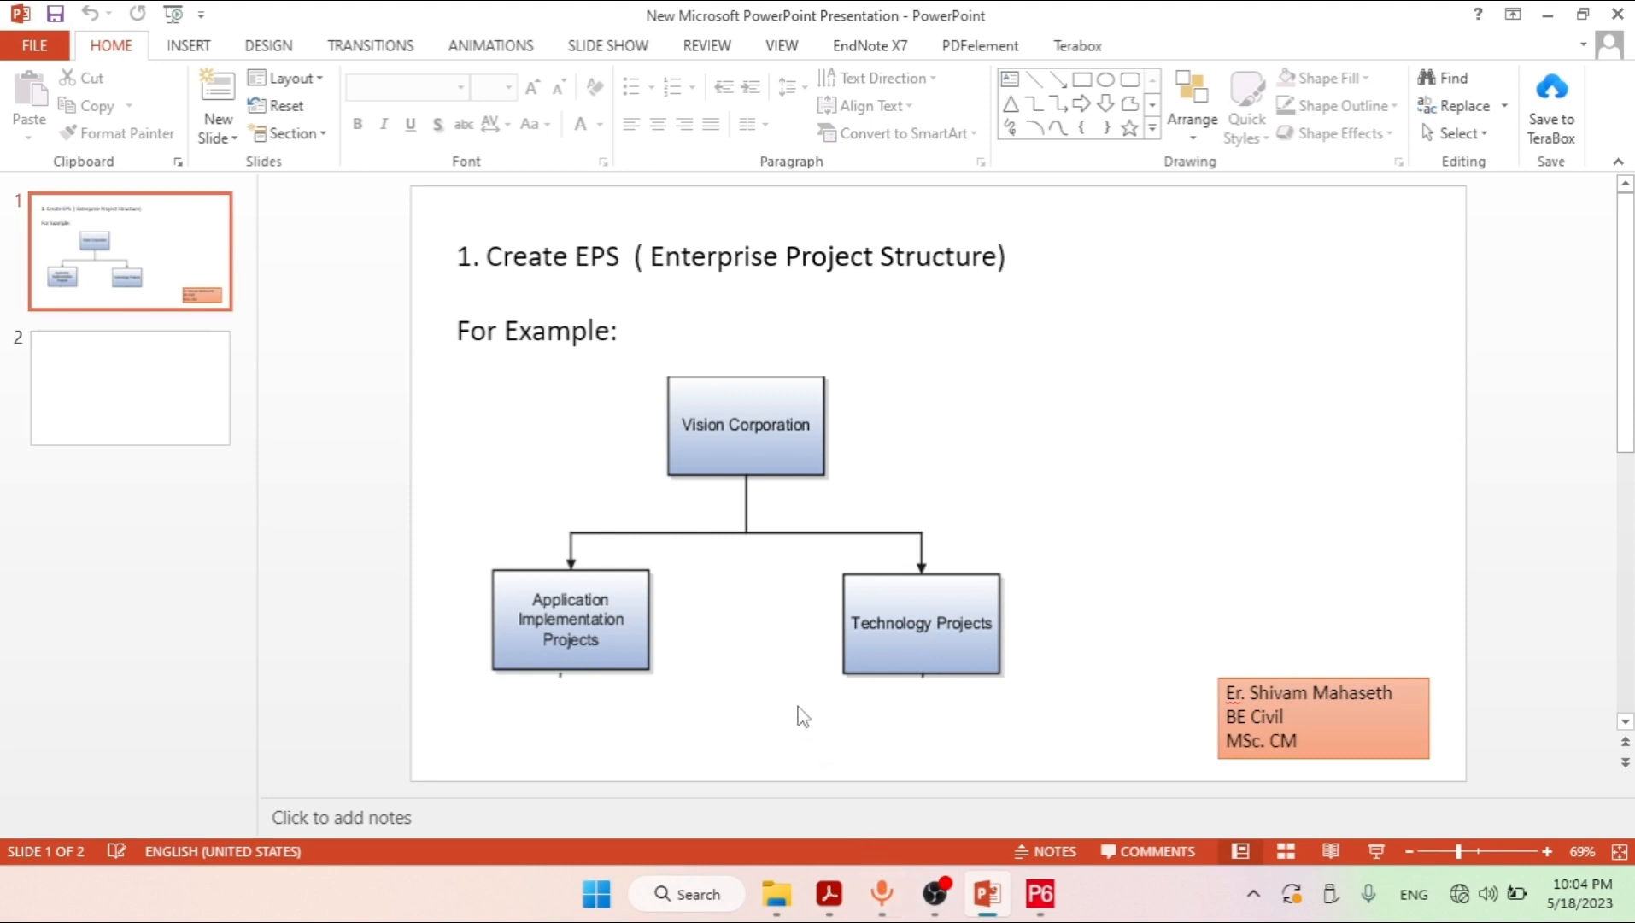
left_click(1042, 895)
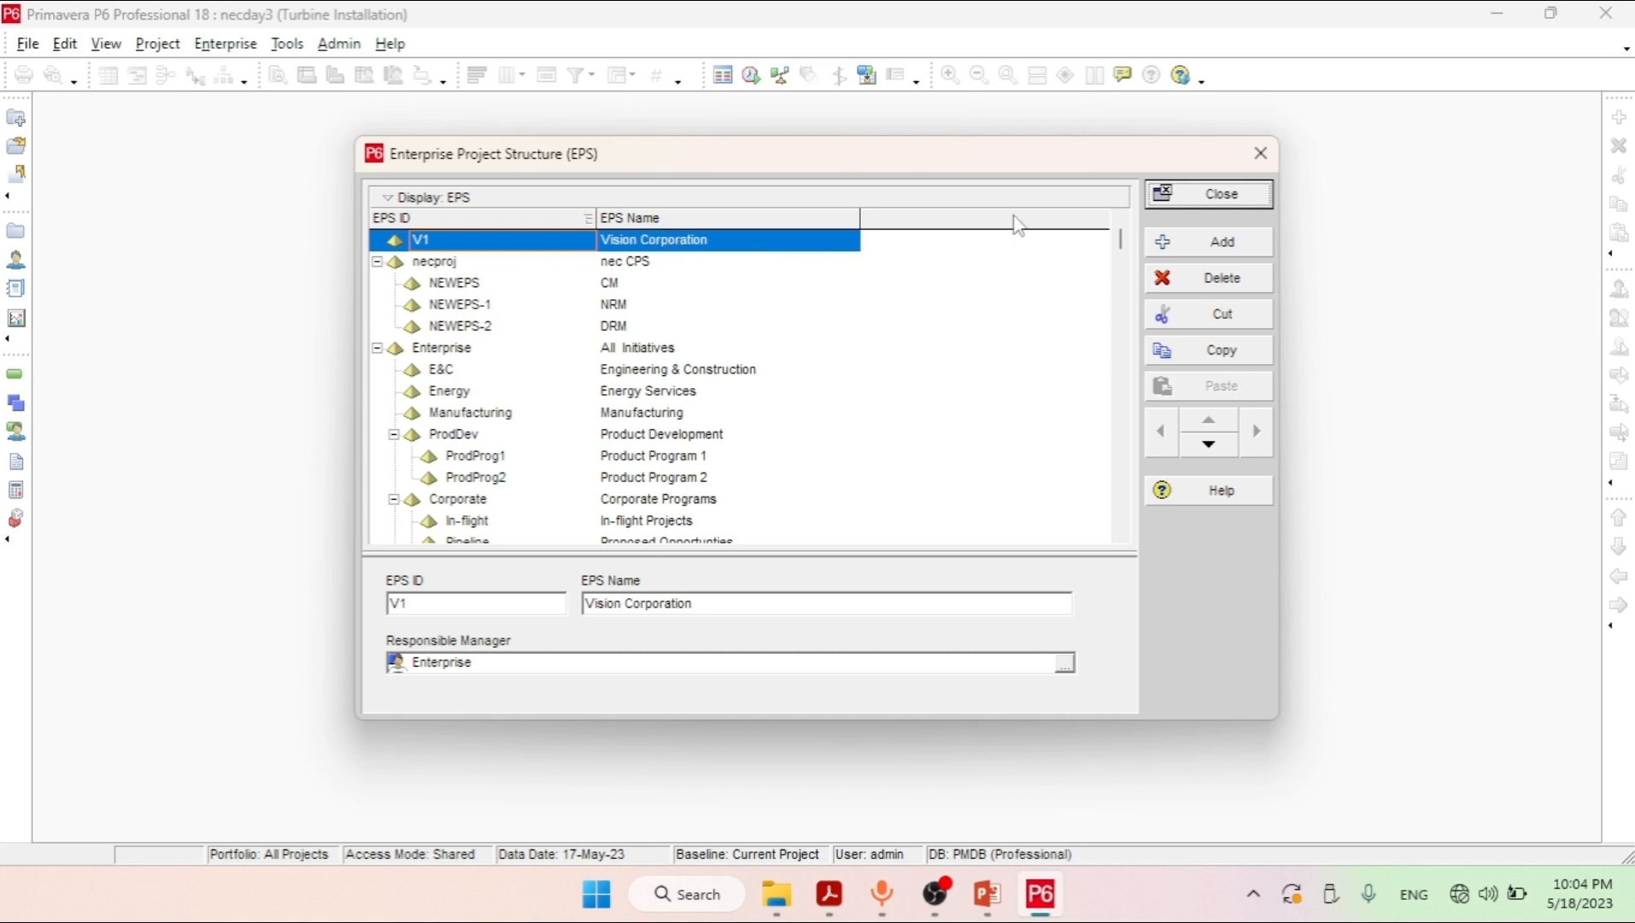
left_click(1222, 243)
left_click(662, 263)
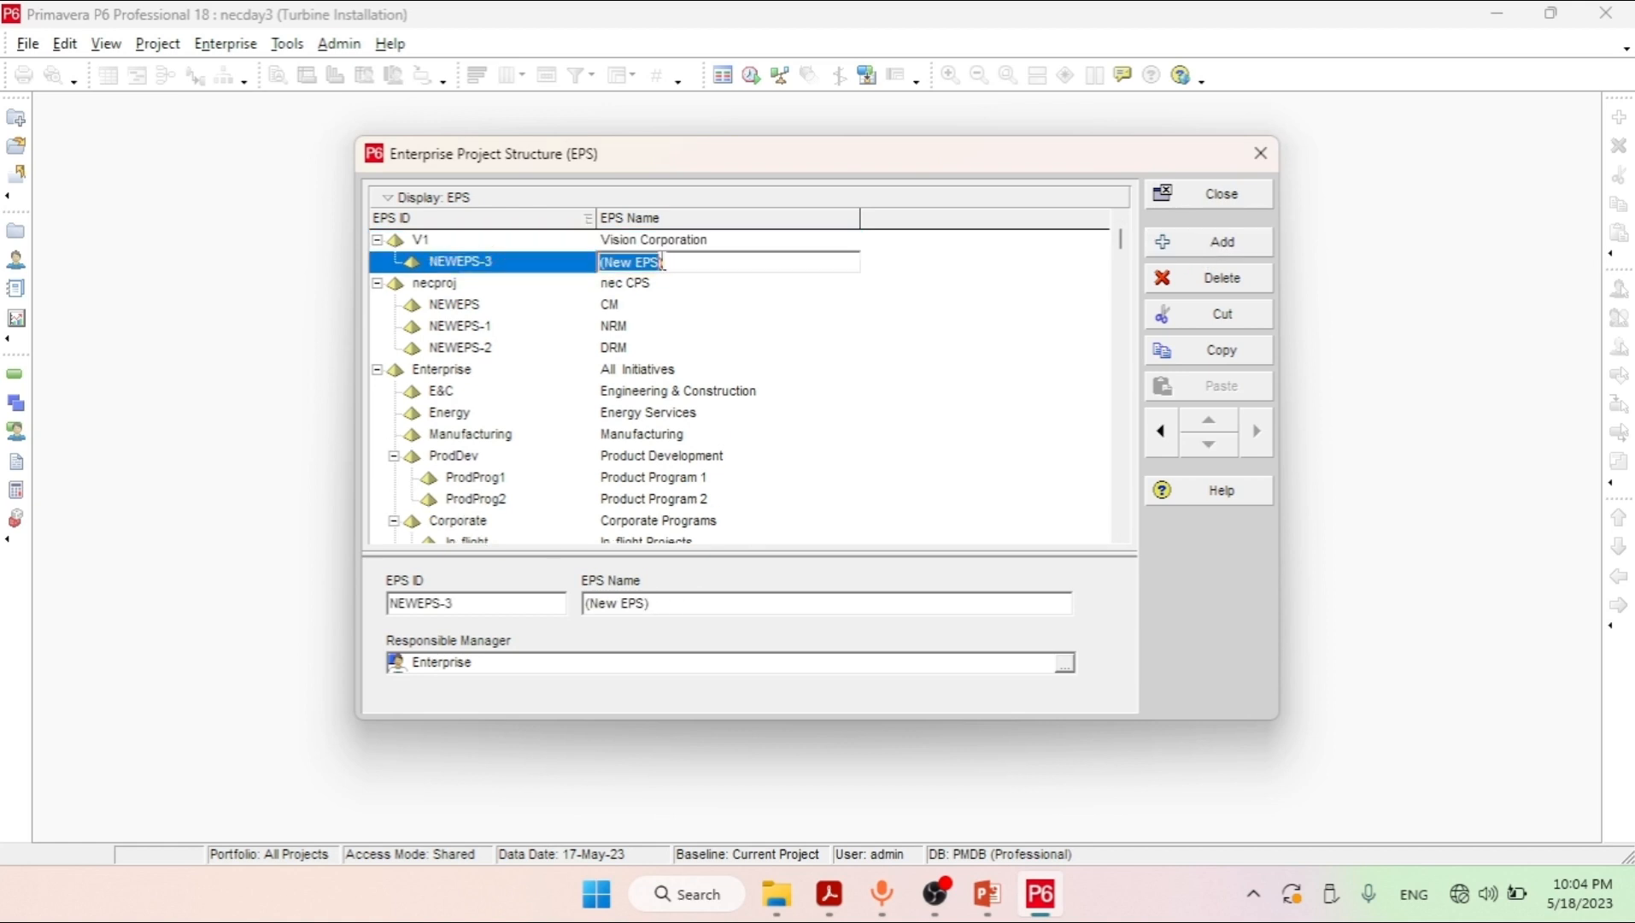
left_click(670, 266)
key("BackSpace")
key("BackSpace")
key("BackSpace")
left_click(984, 897)
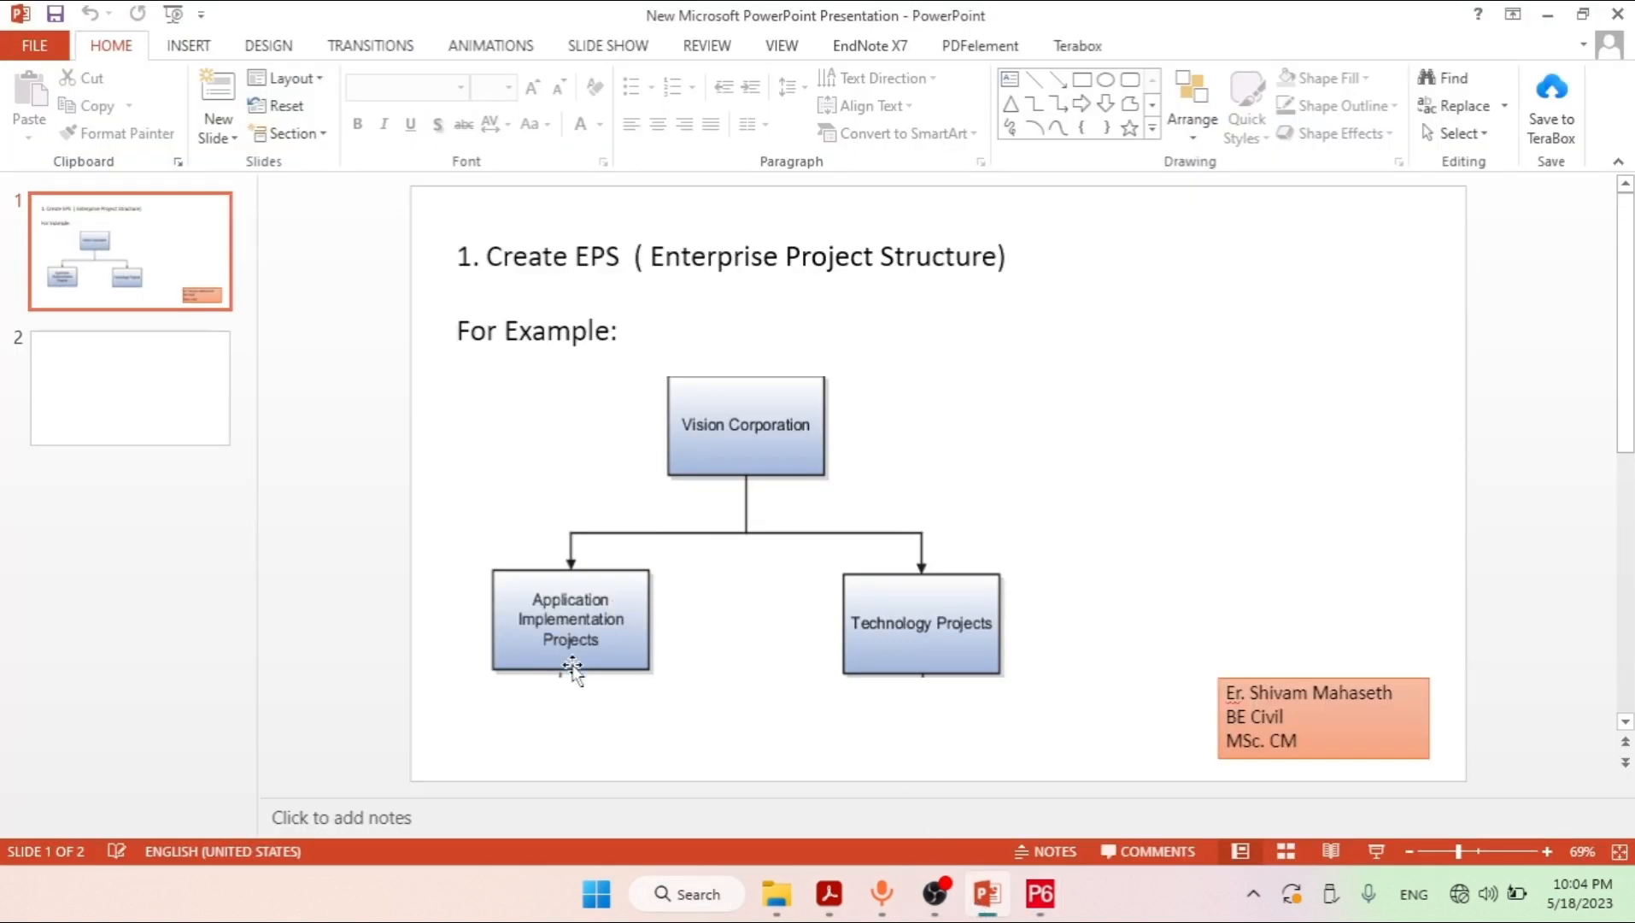
left_click(1040, 894)
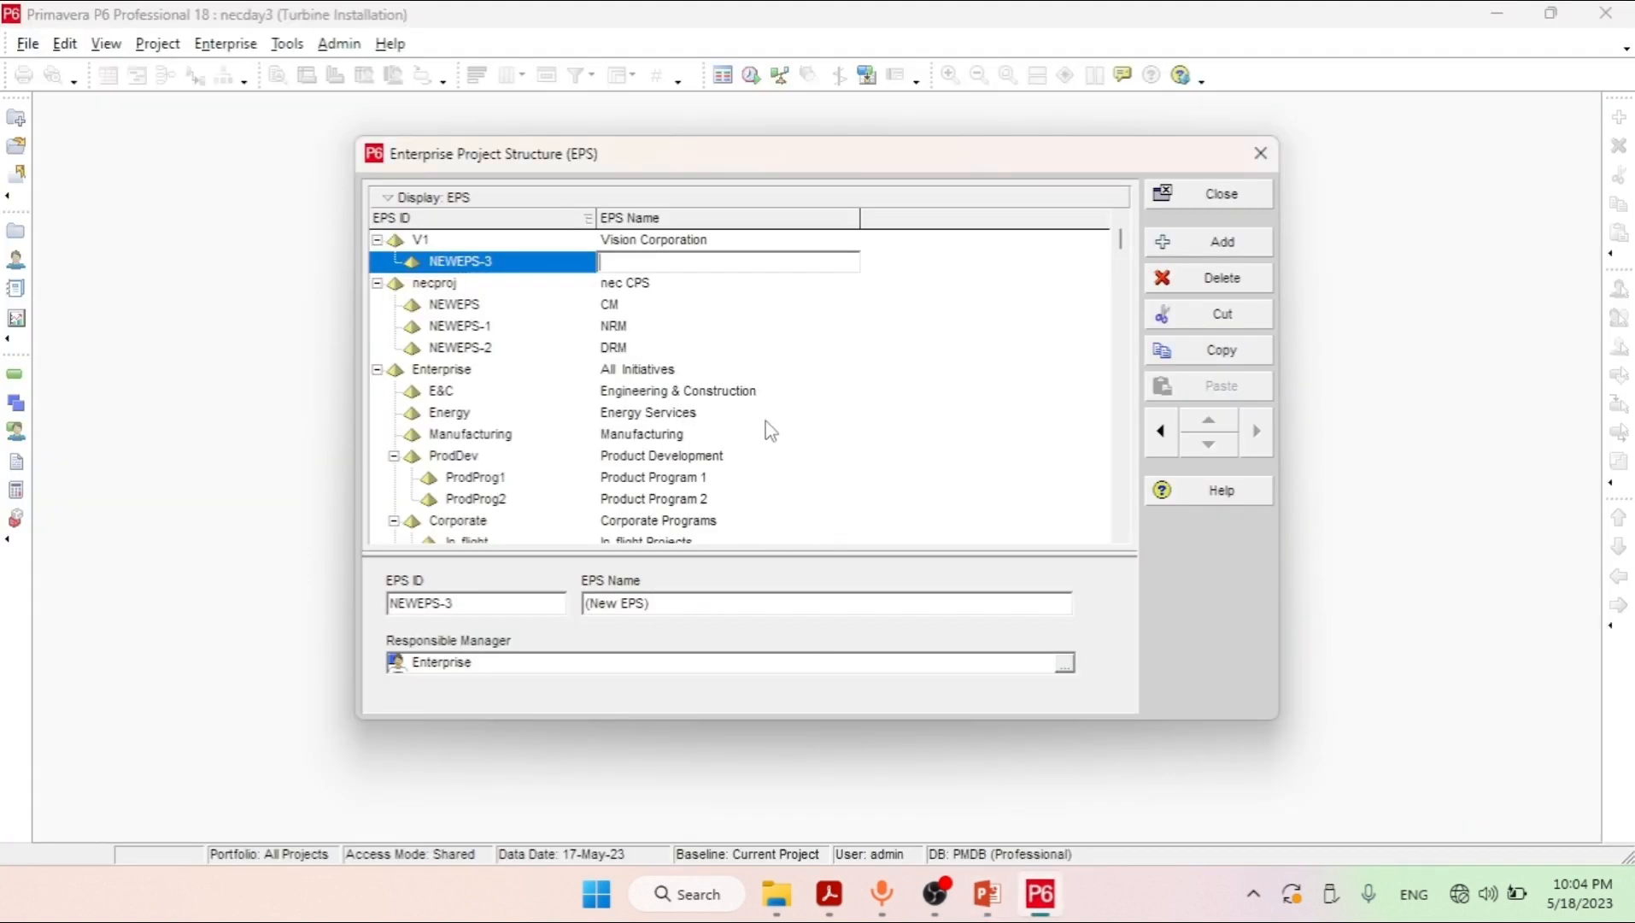
type("Application Imple")
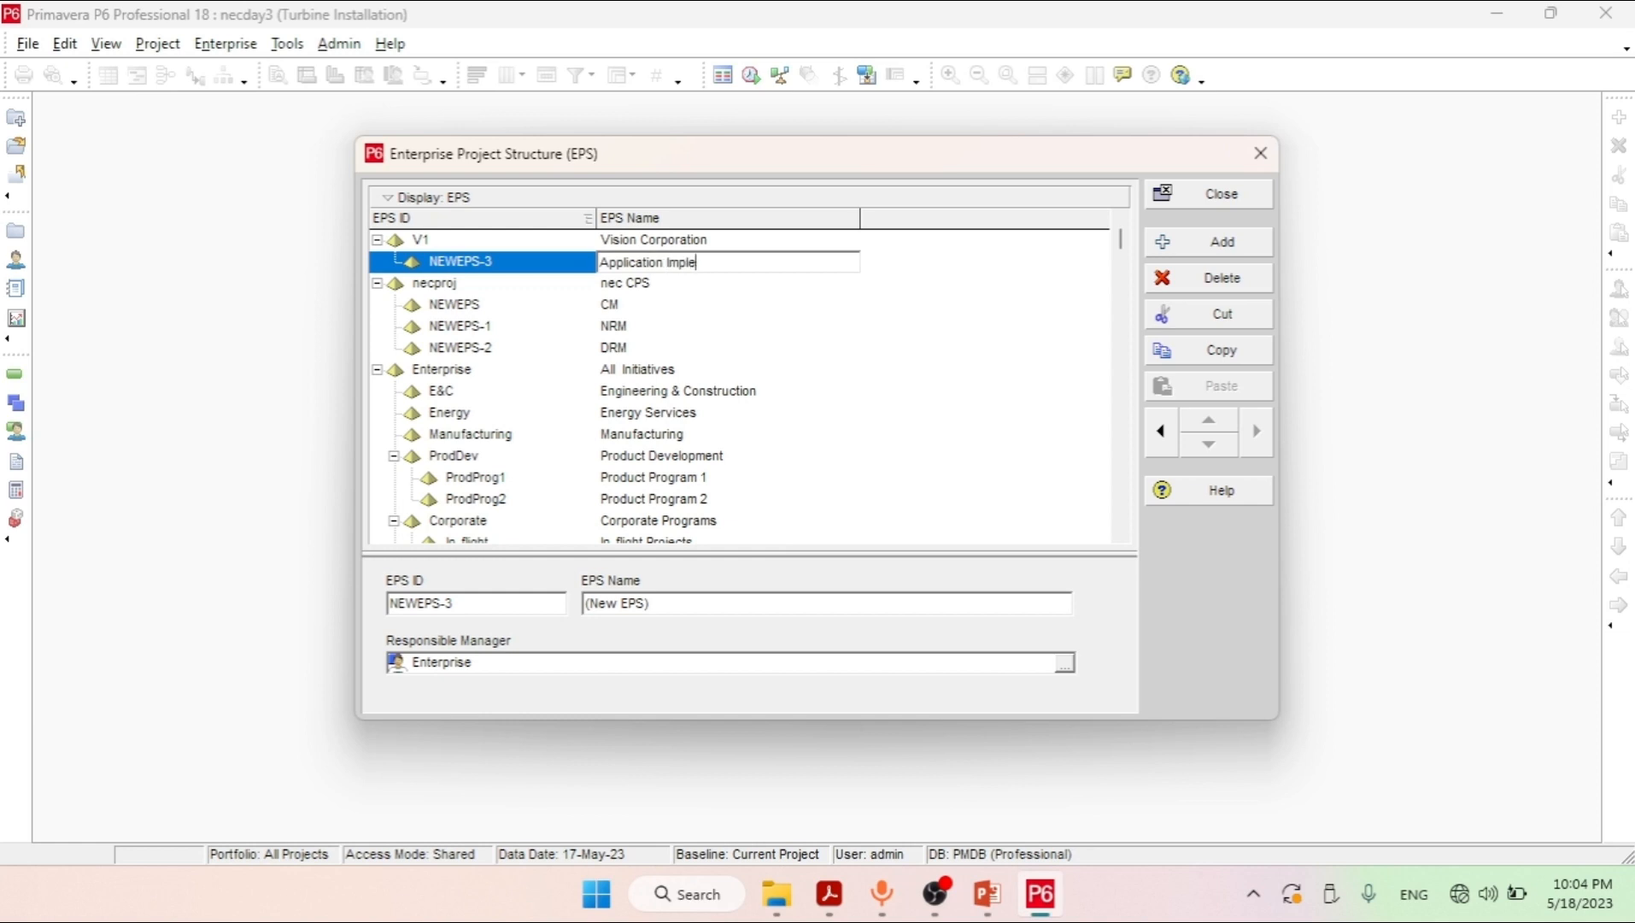
type("mentation Project")
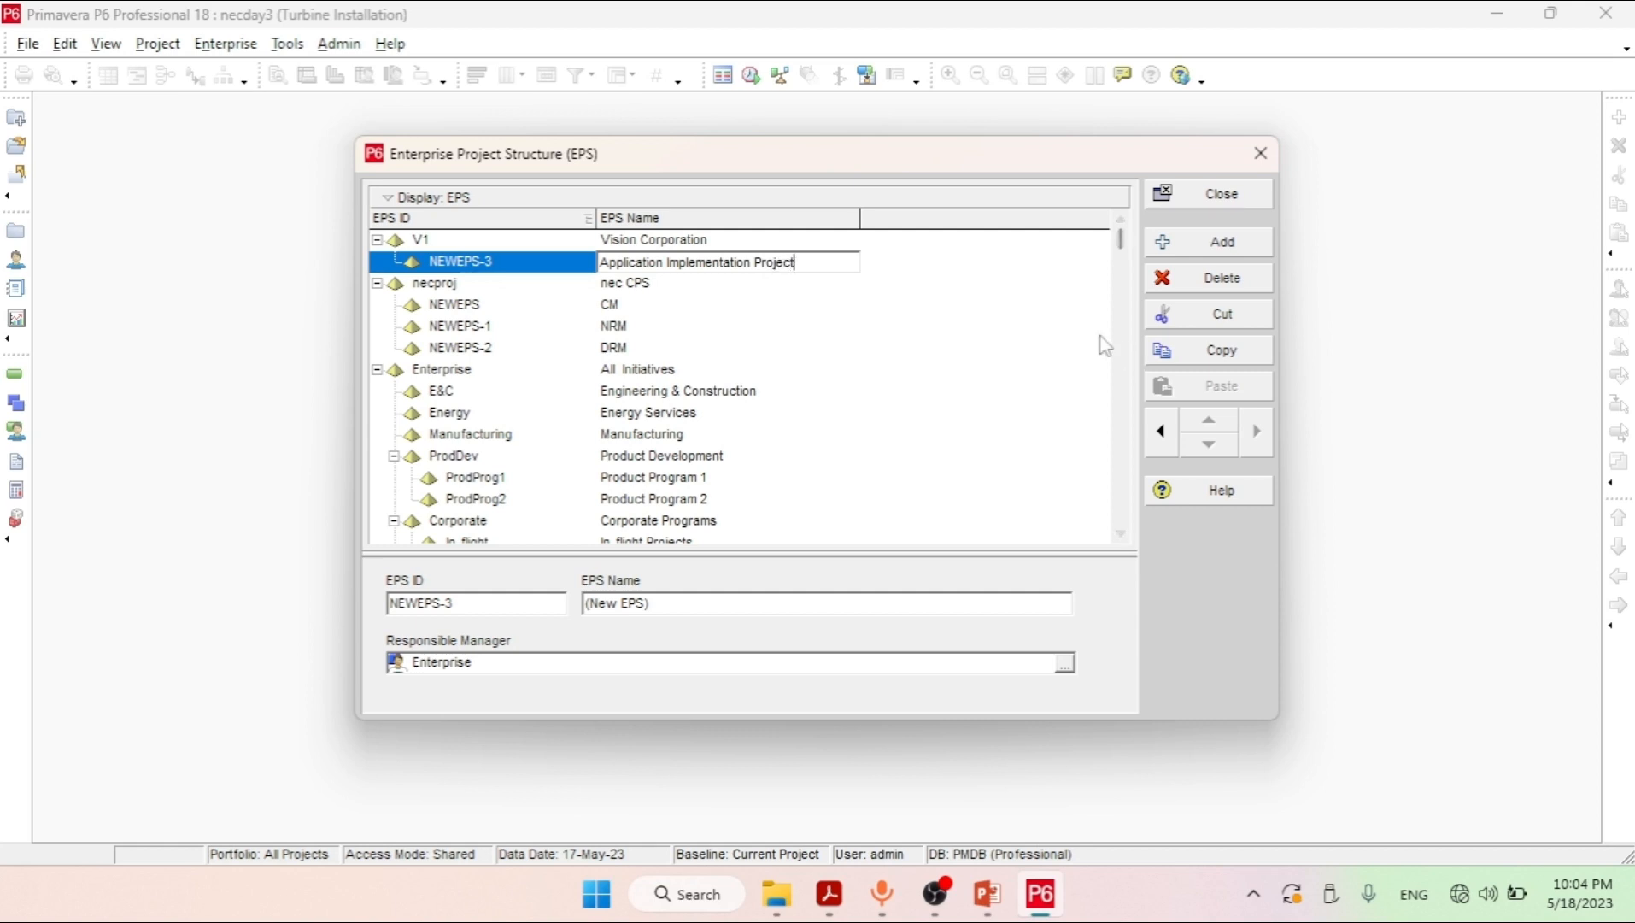
Set the EPS ID of Application Implementation Project to V1.1
left_click(499, 262)
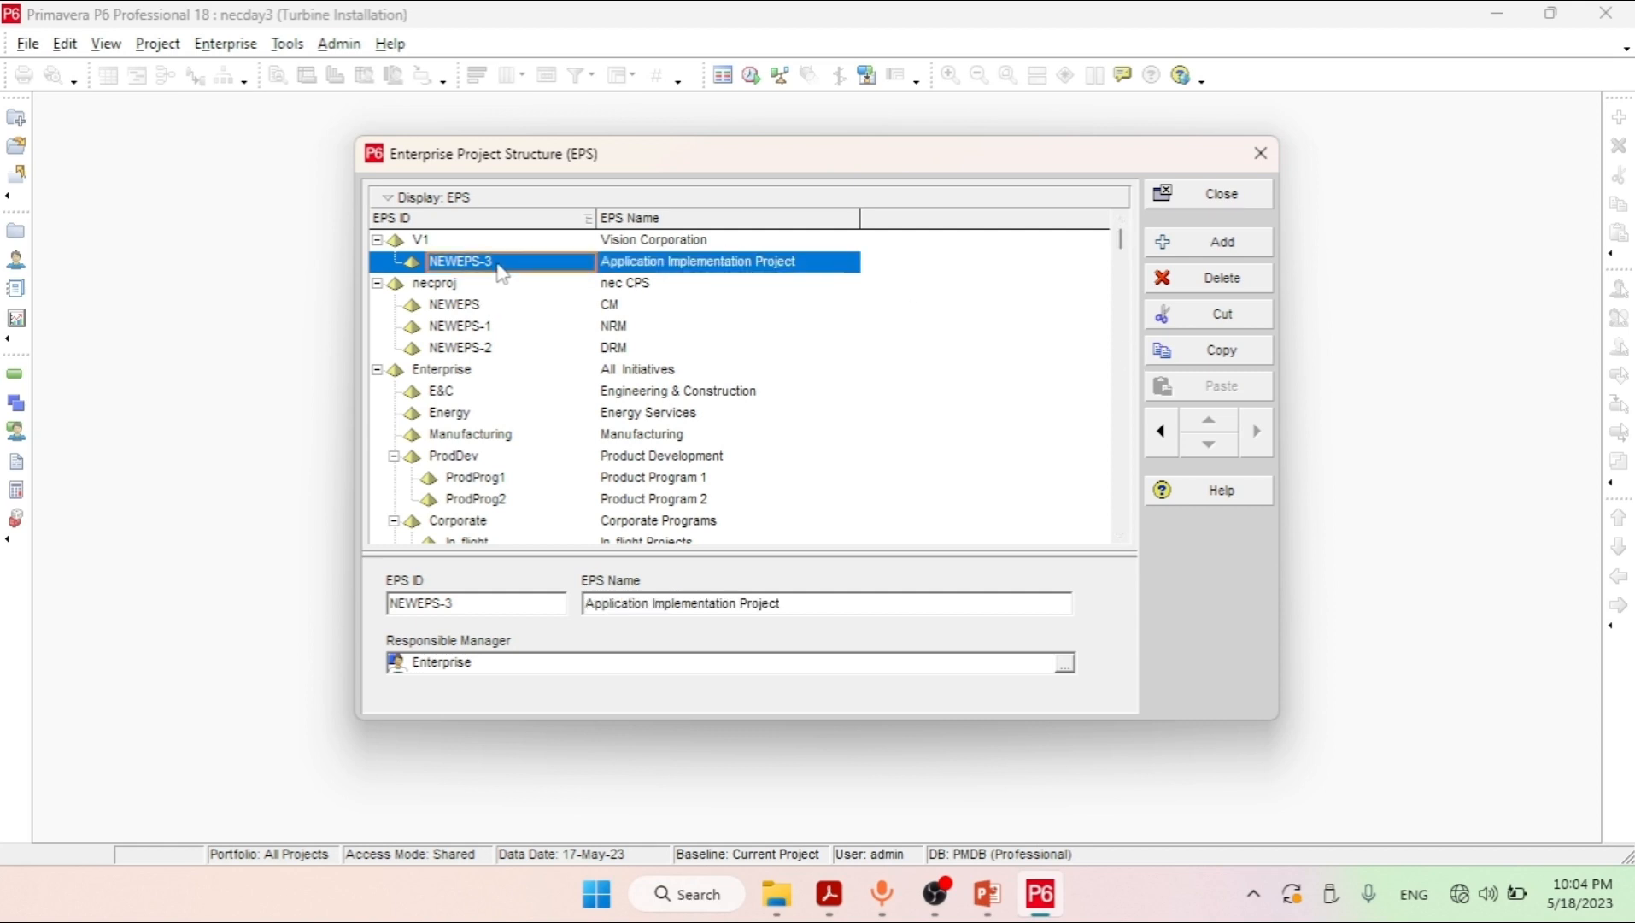
left_click(499, 263)
key("BackSpace")
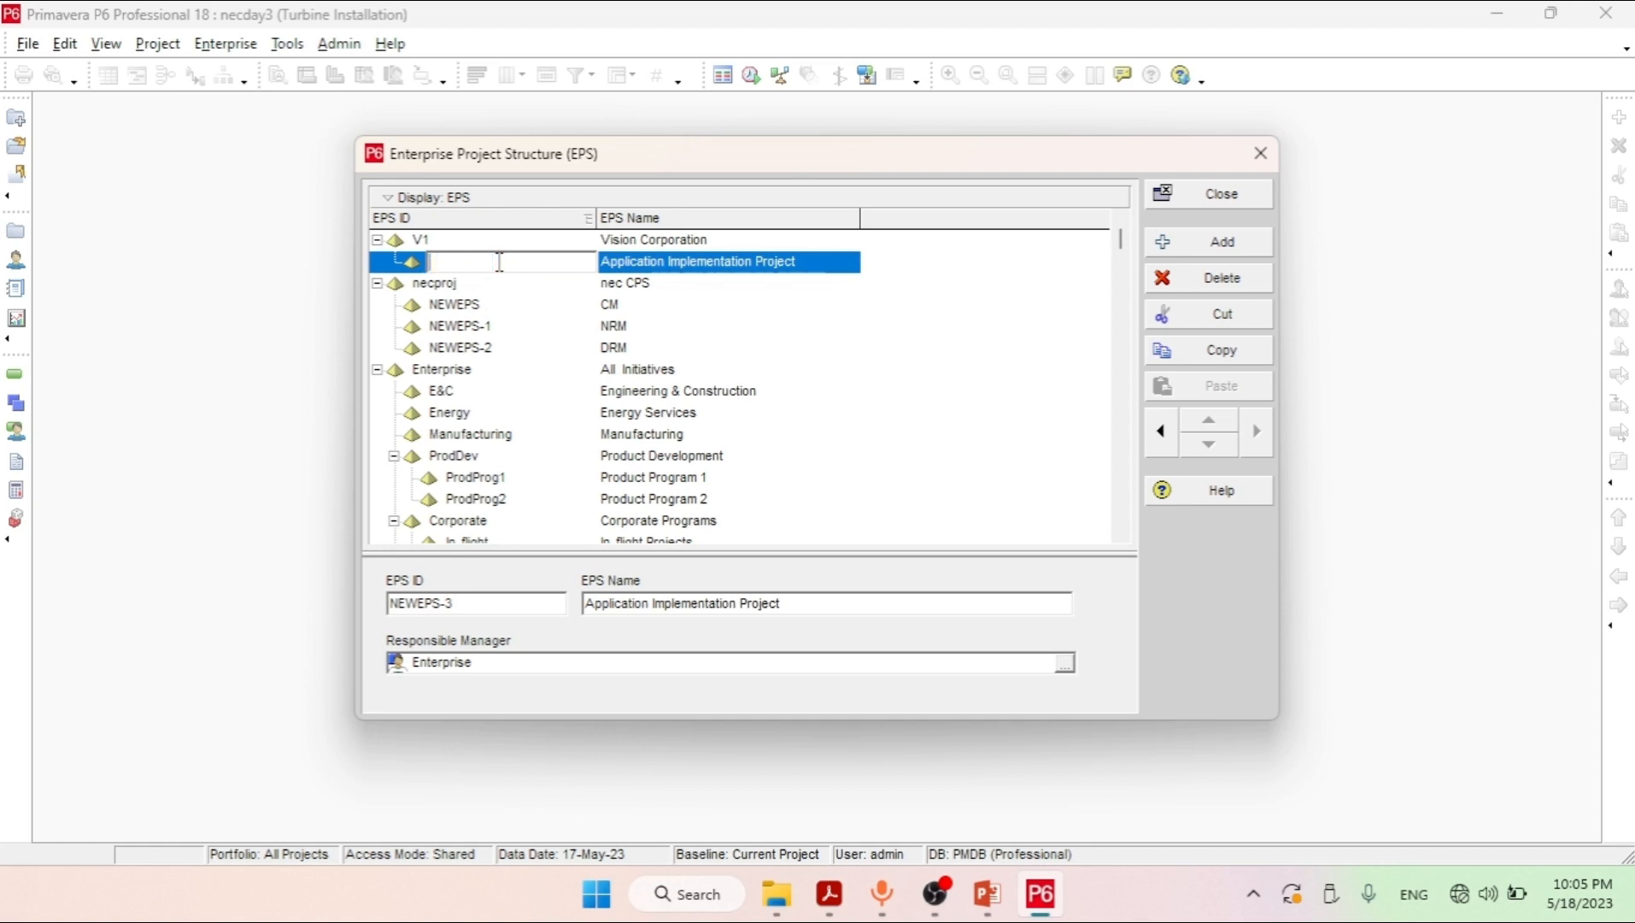
type("V1.1")
key("Return")
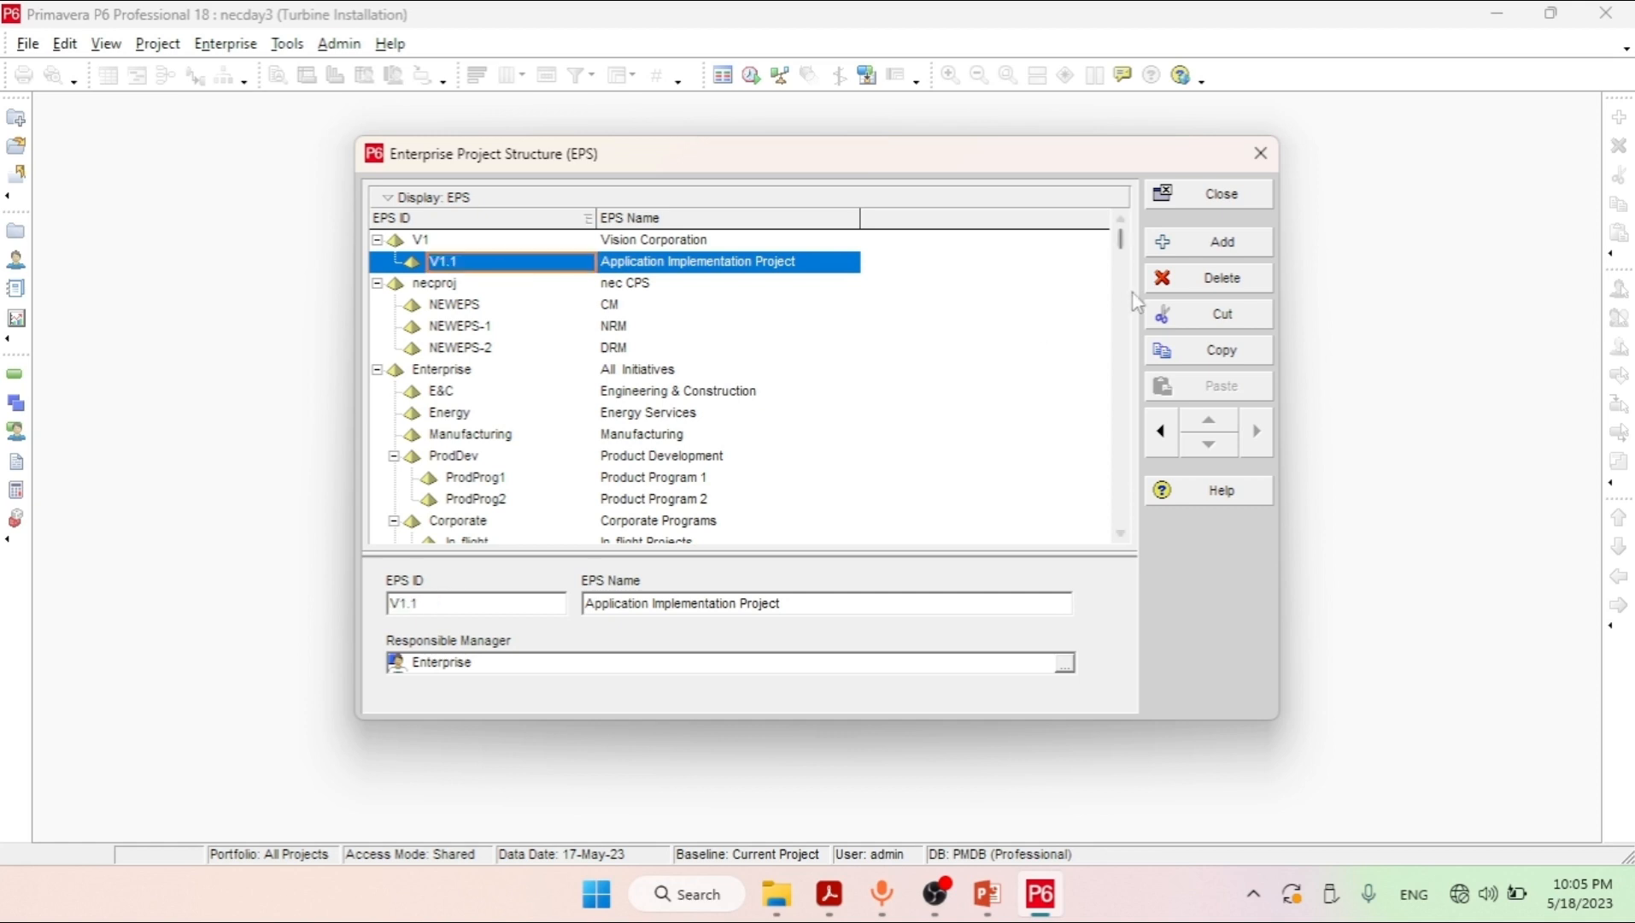
Add a second child EPS element under Vision Corporation, following the PowerPoint diagram, and name it Technology Project
left_click(1181, 255)
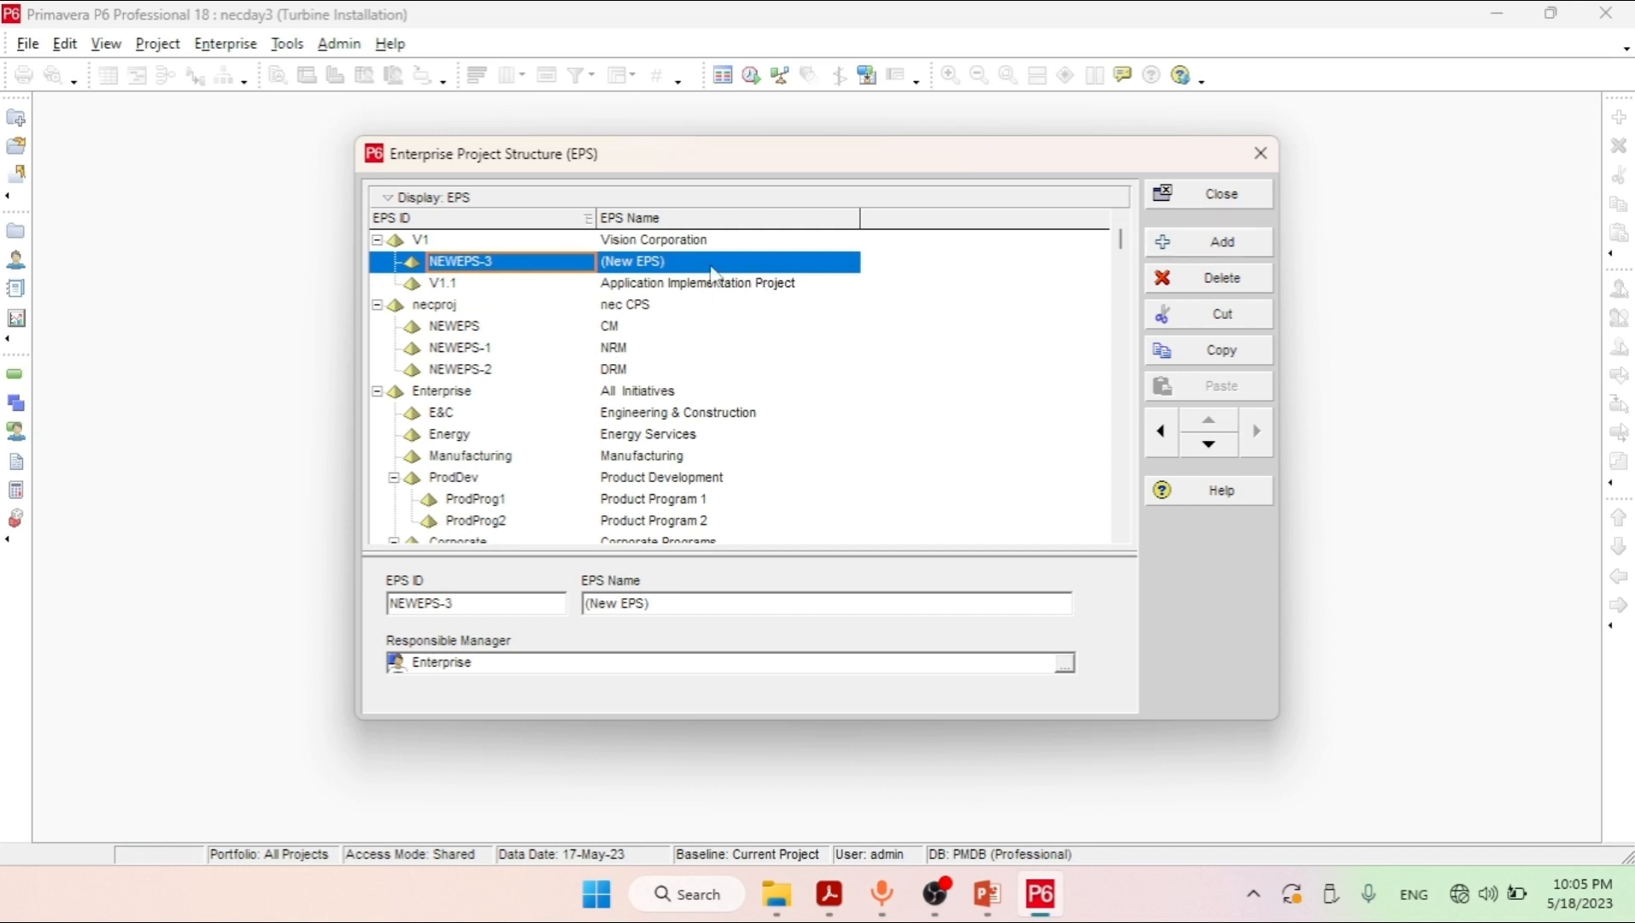
left_click(984, 907)
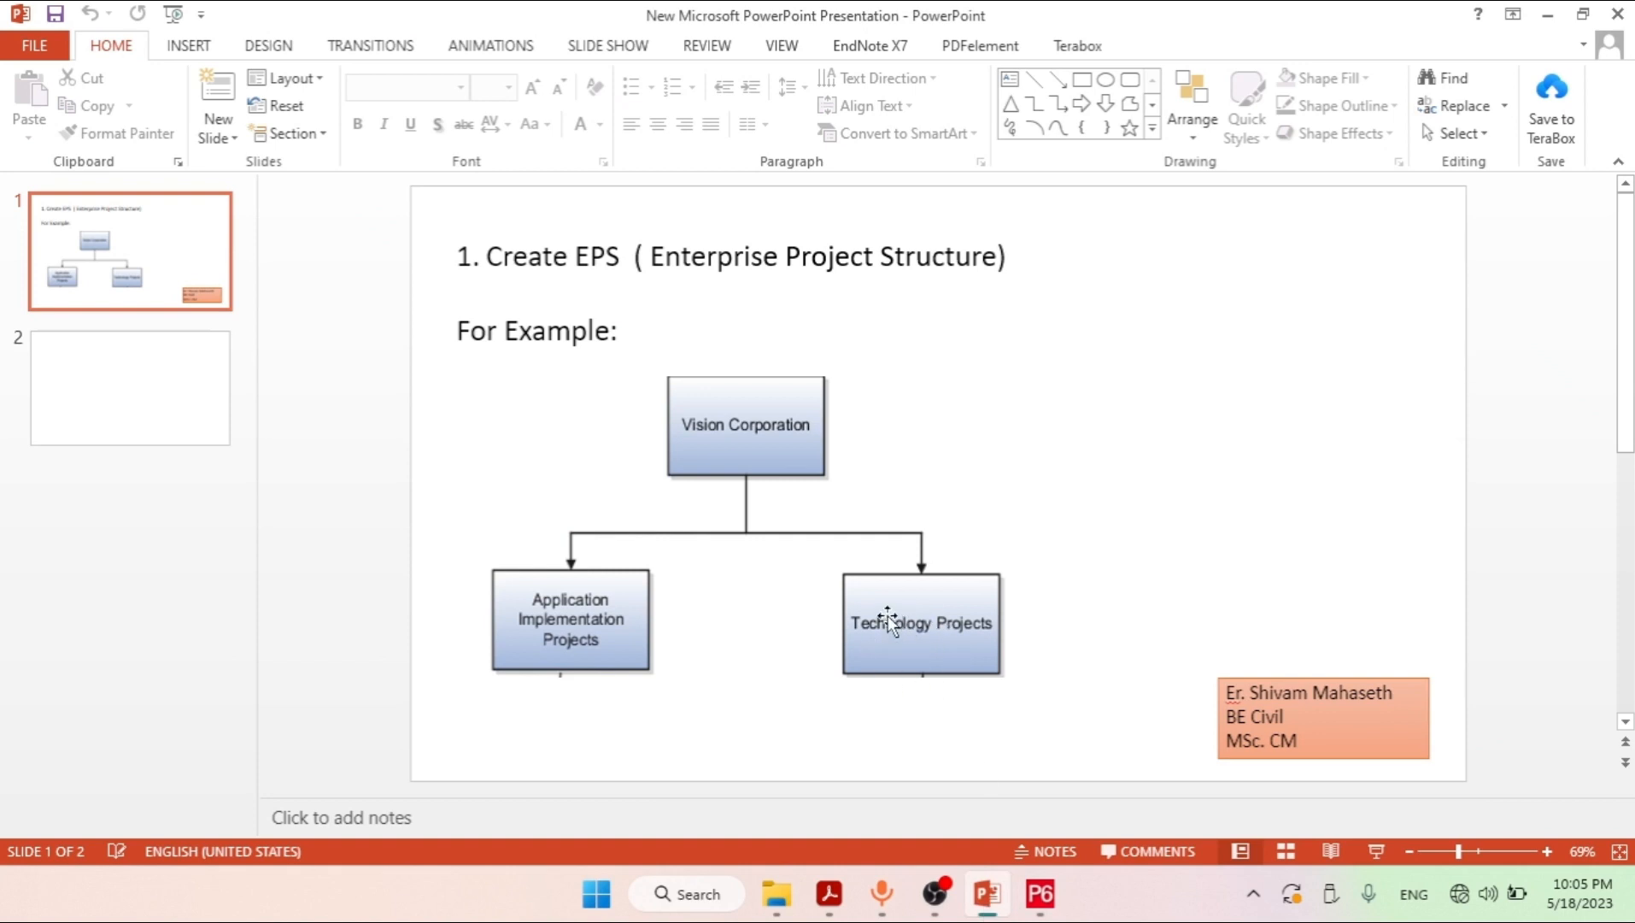
left_click(988, 912)
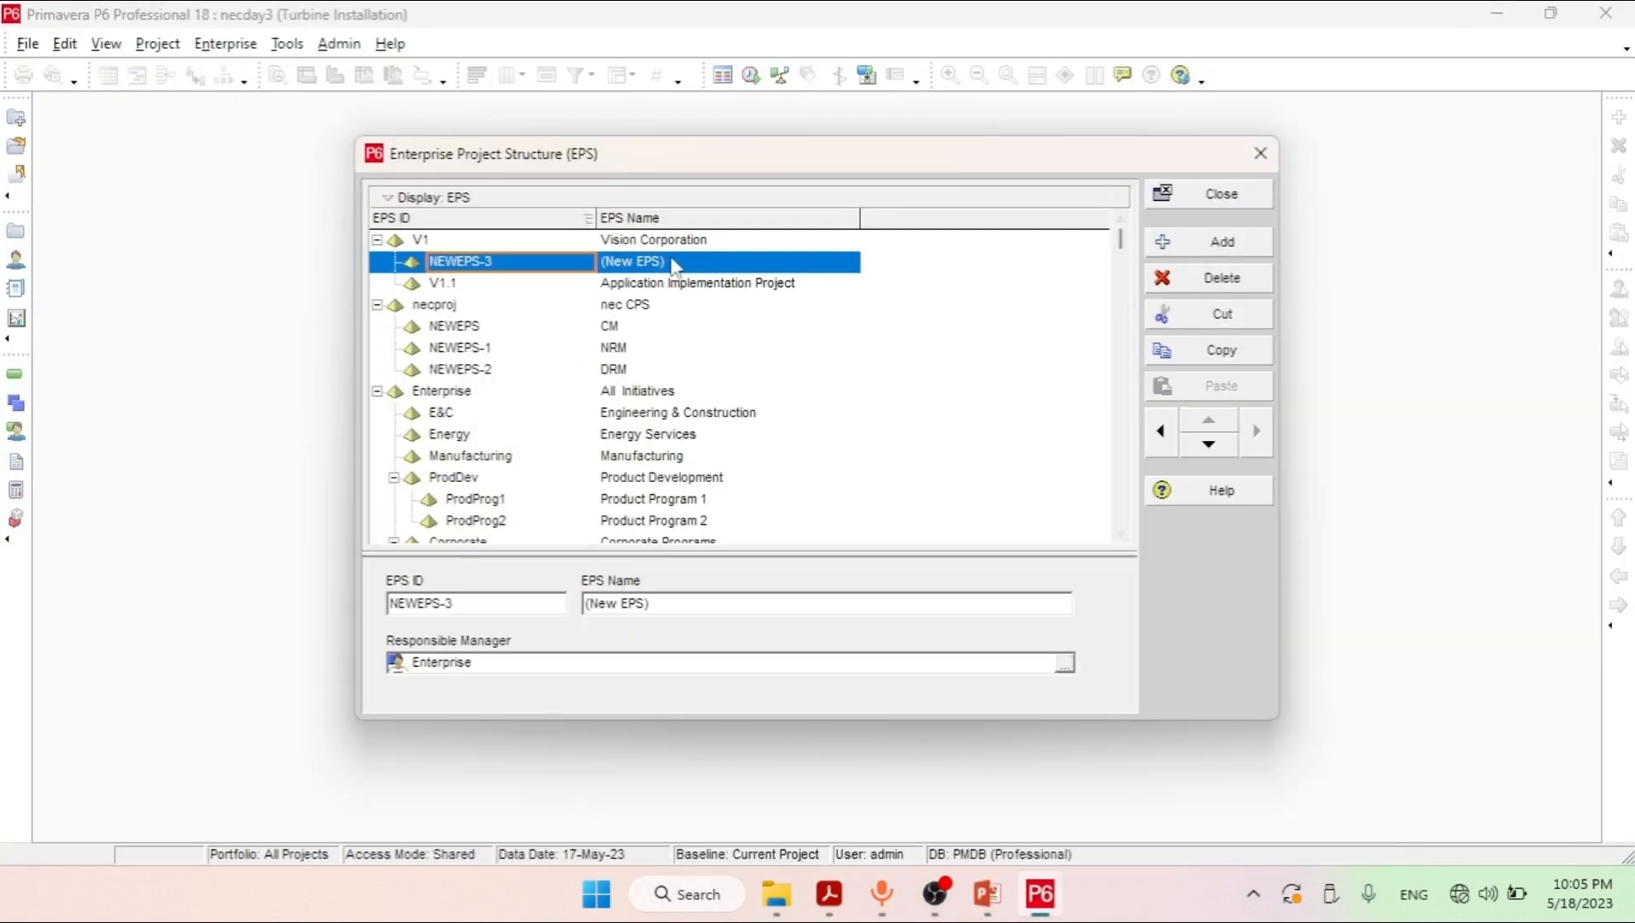
left_click(674, 263)
key("BackSpace")
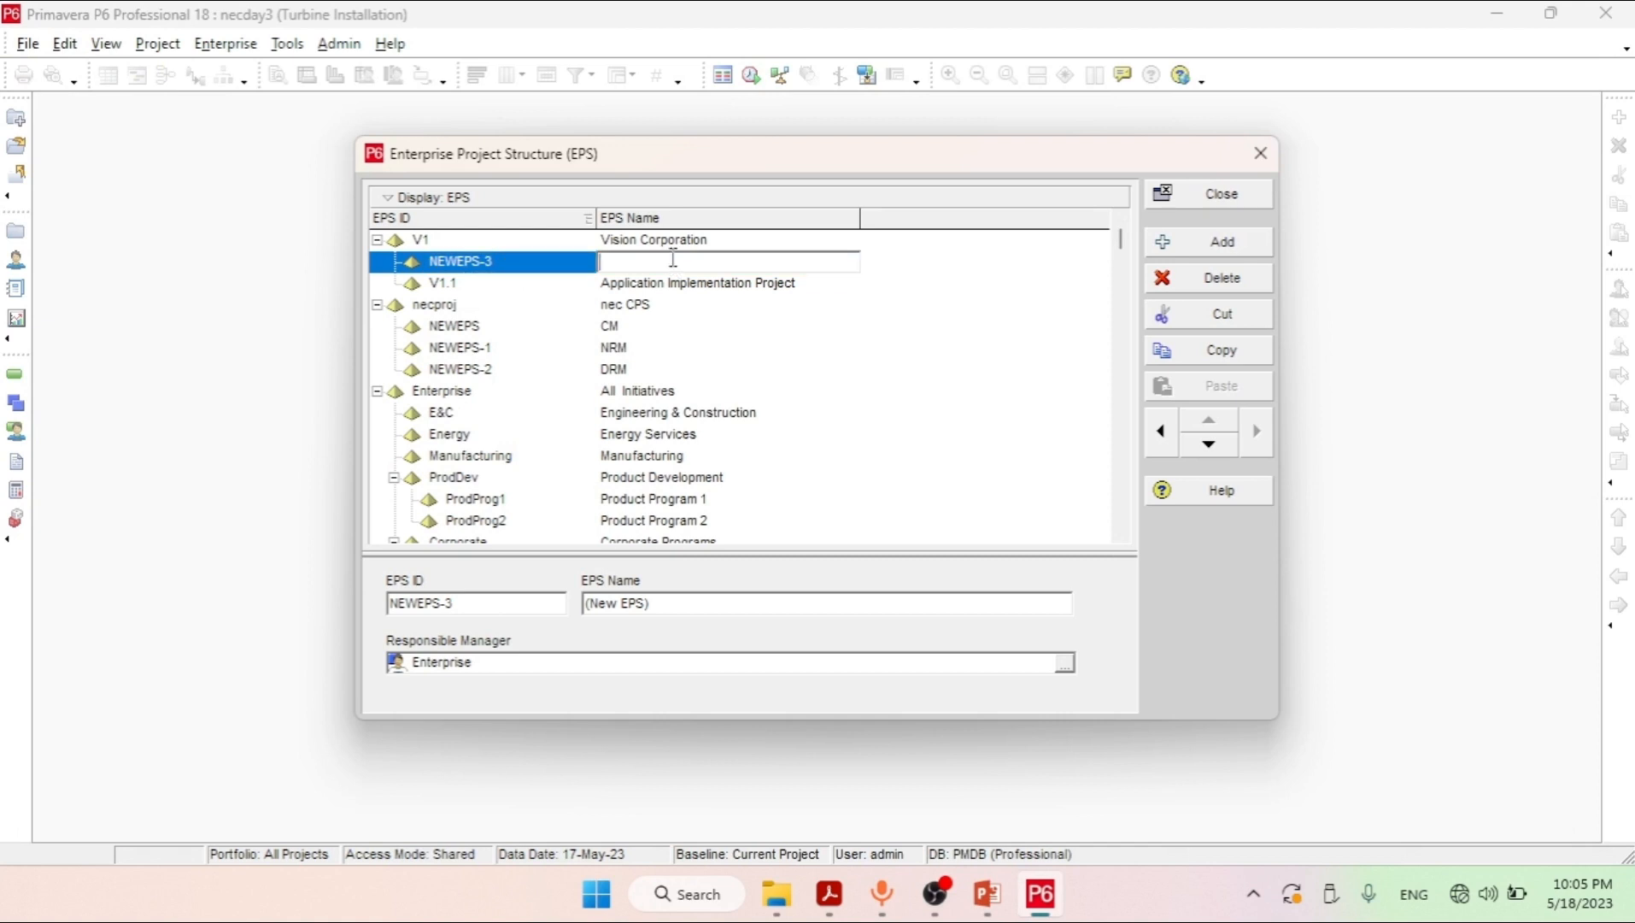
type("Technology Project")
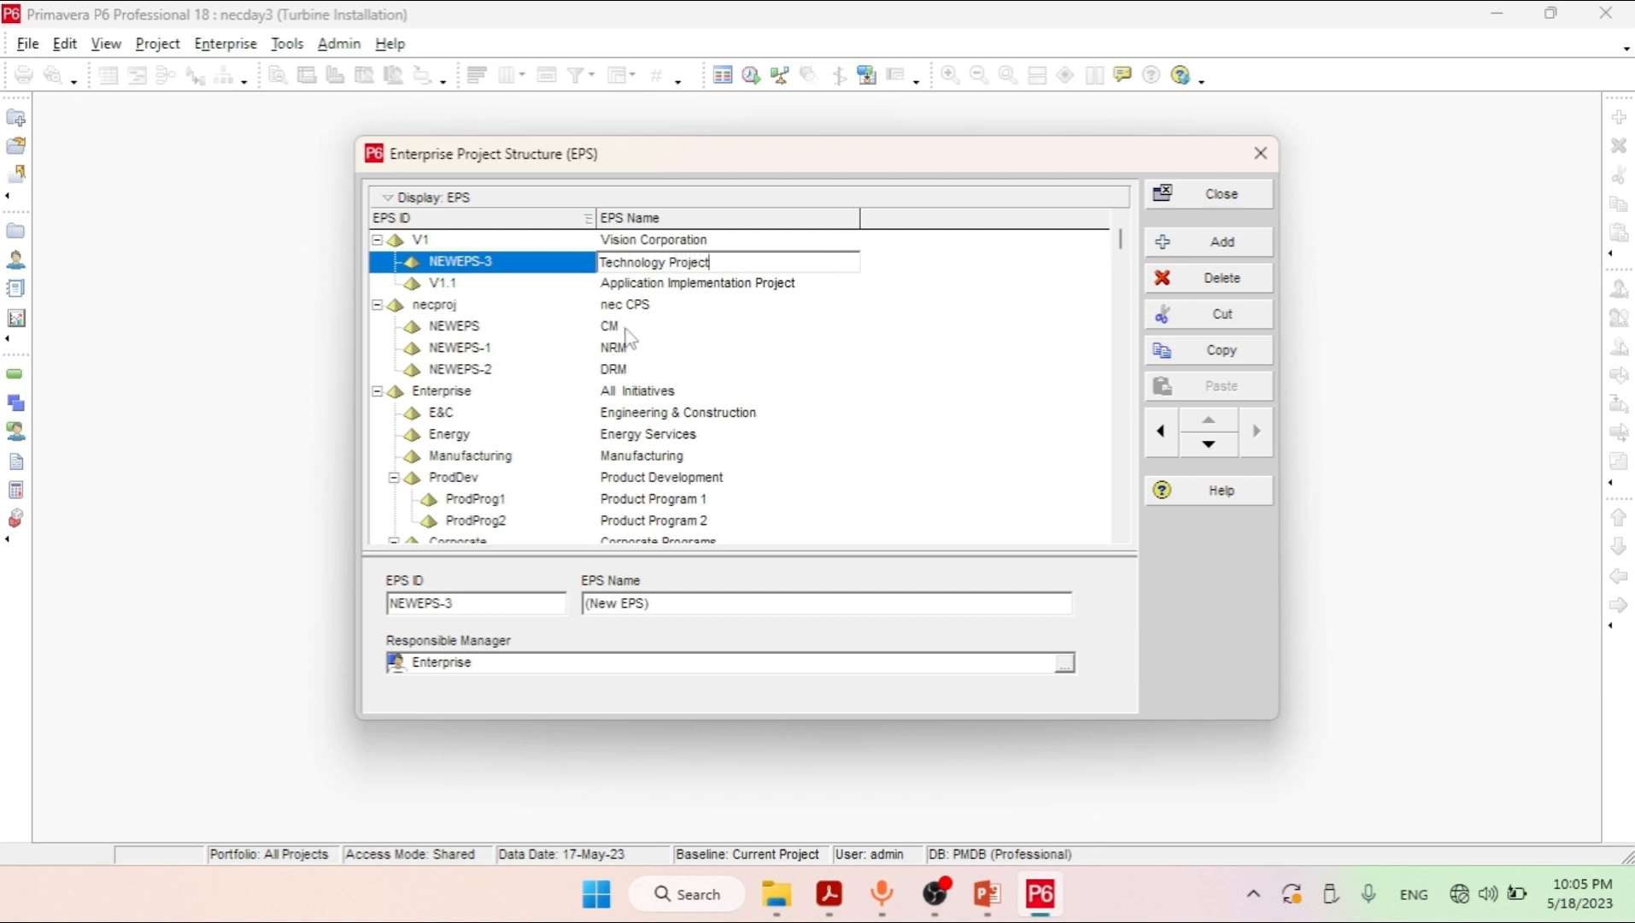
Set the EPS ID of Technology Project to V1.2
left_click(475, 262)
left_click(504, 262)
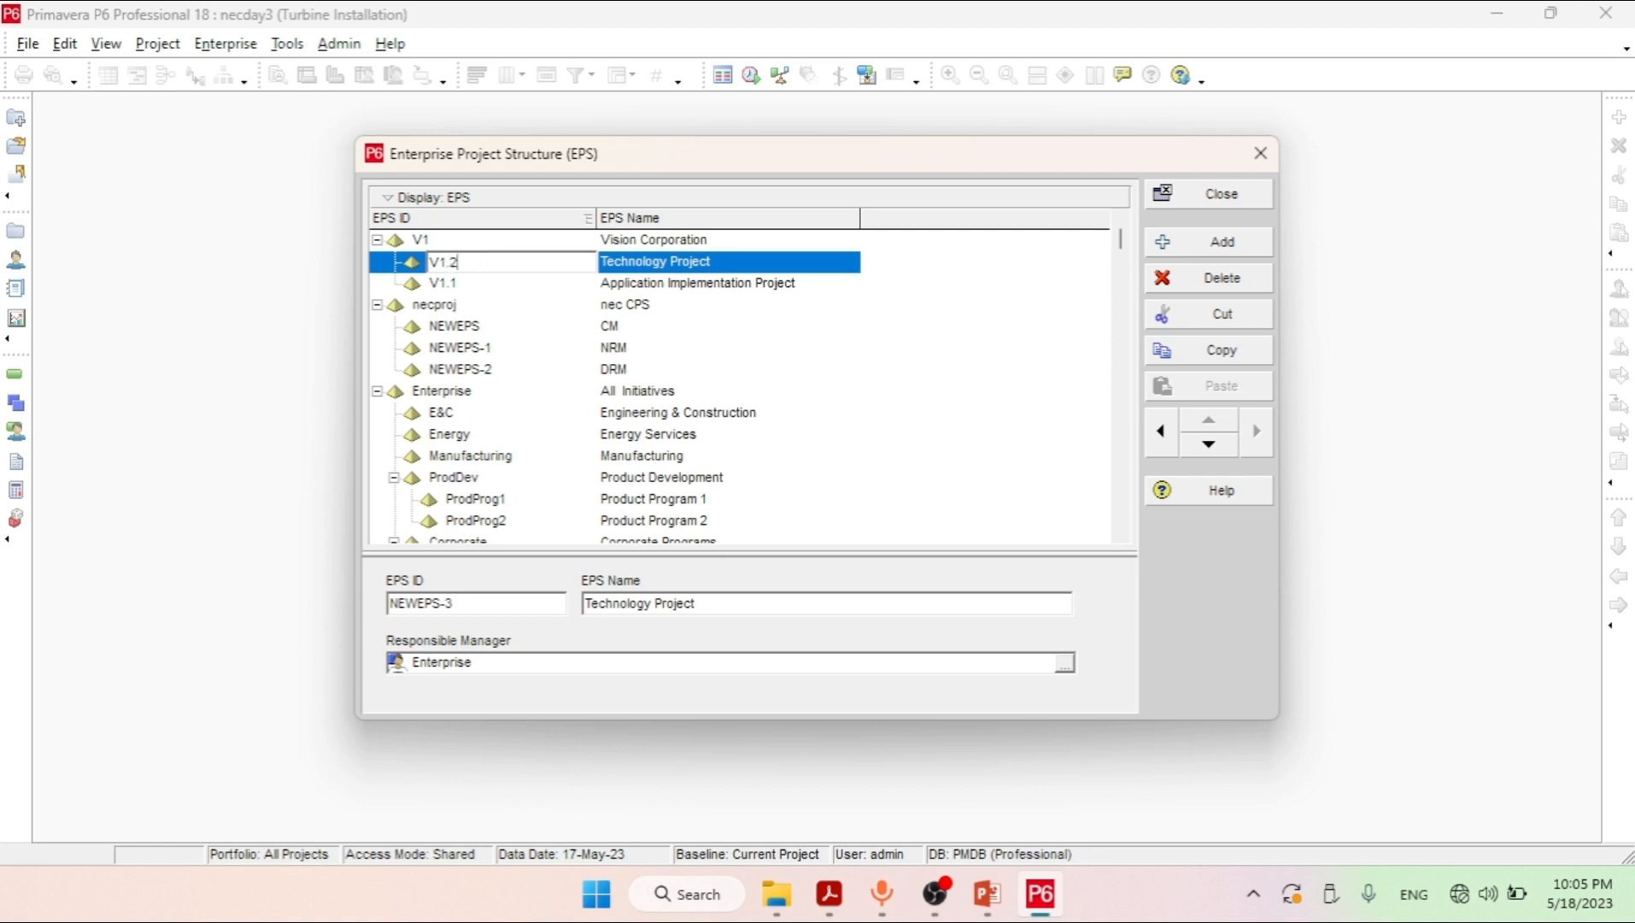
left_click(931, 301)
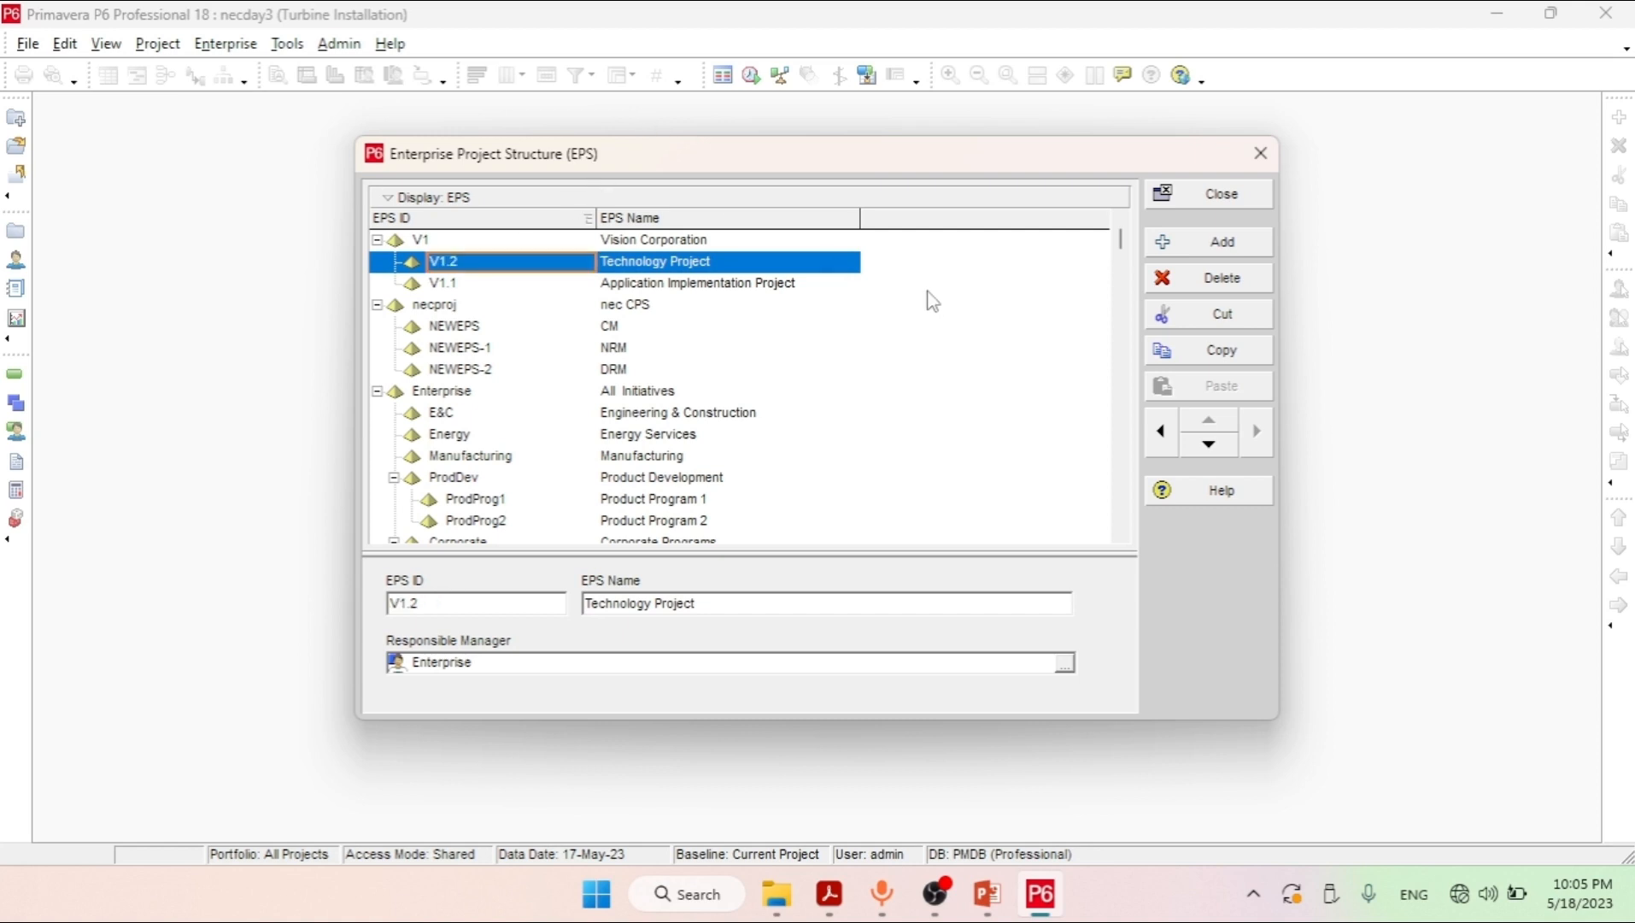
Move Application Implementation Project above Technology Project under Vision Corporation and close the Enterprise Project Structure dialog
left_click(612, 286)
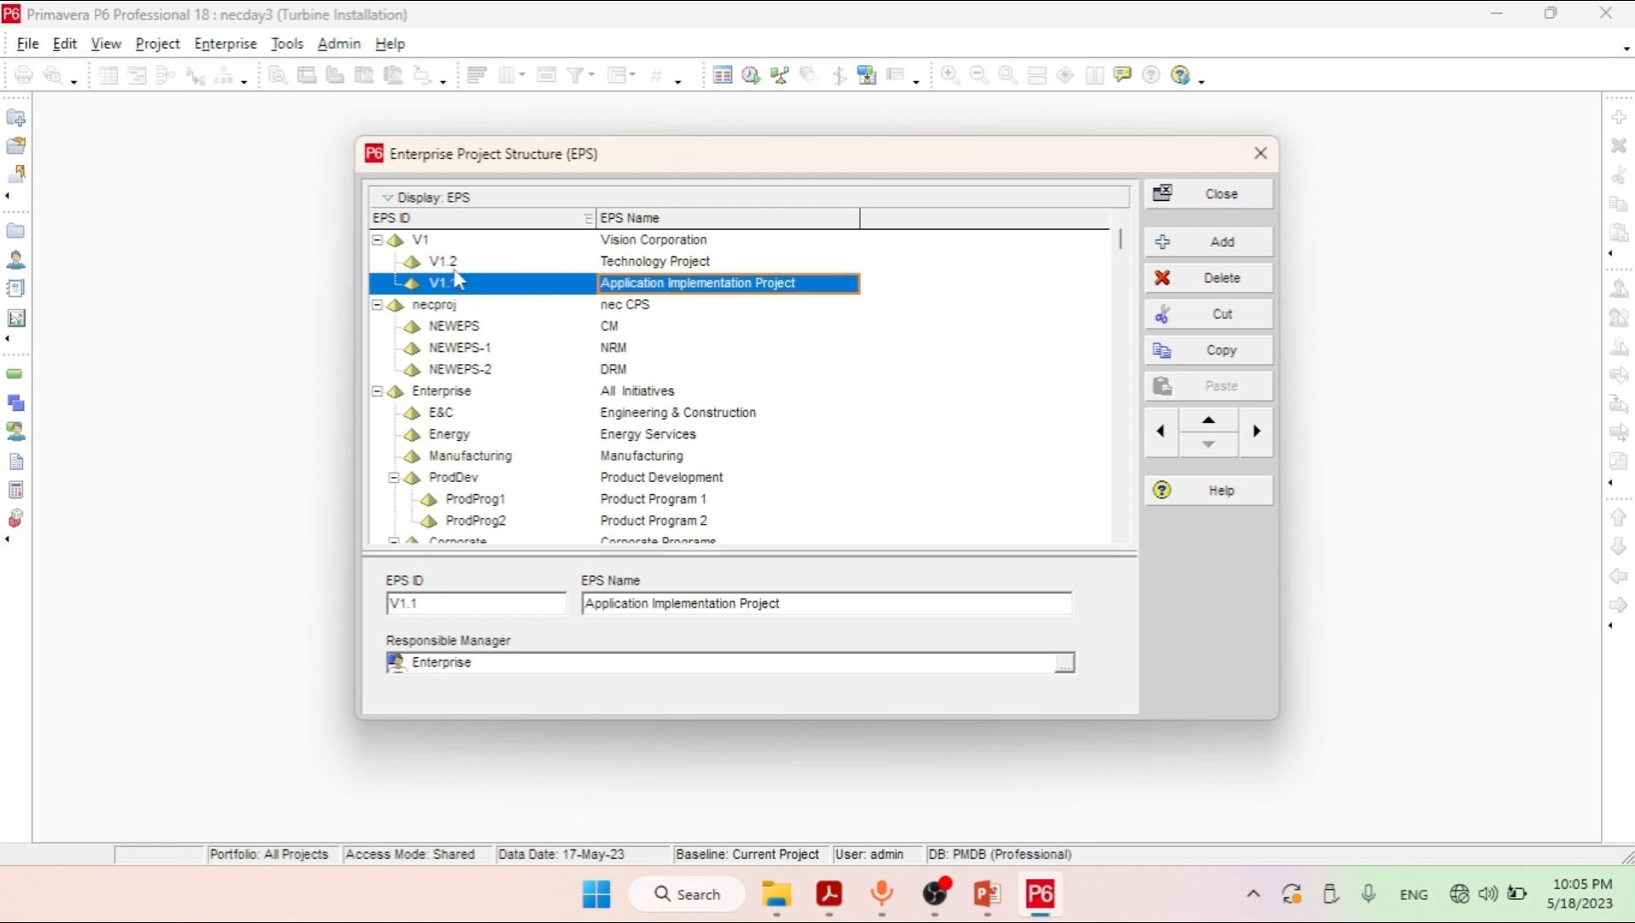
left_click(1208, 420)
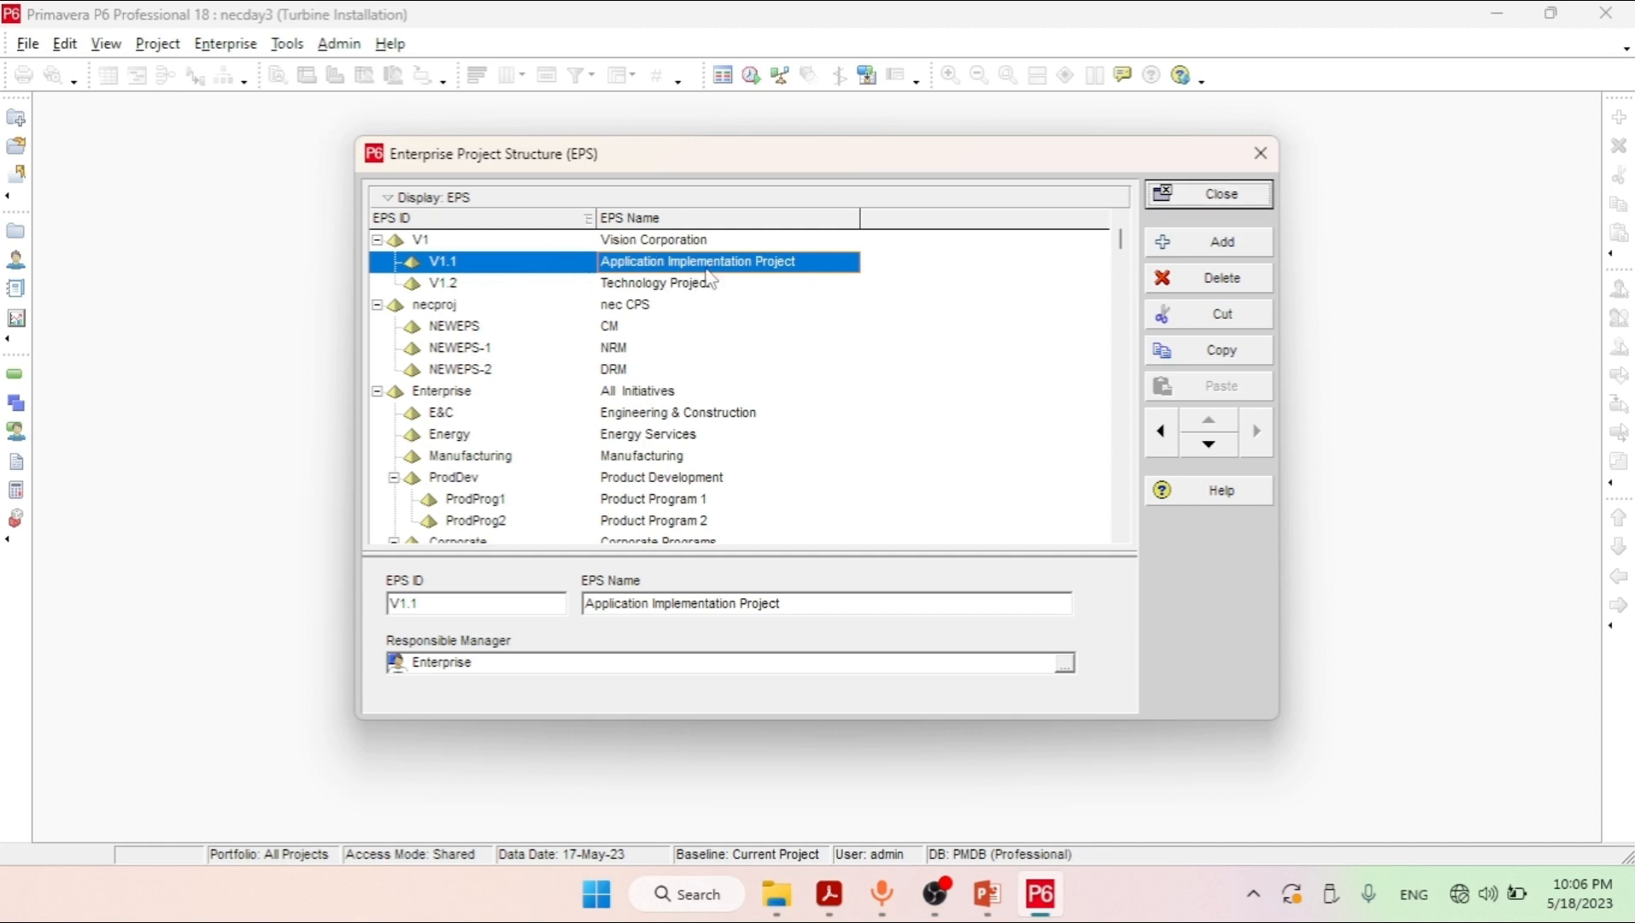
left_click(1223, 195)
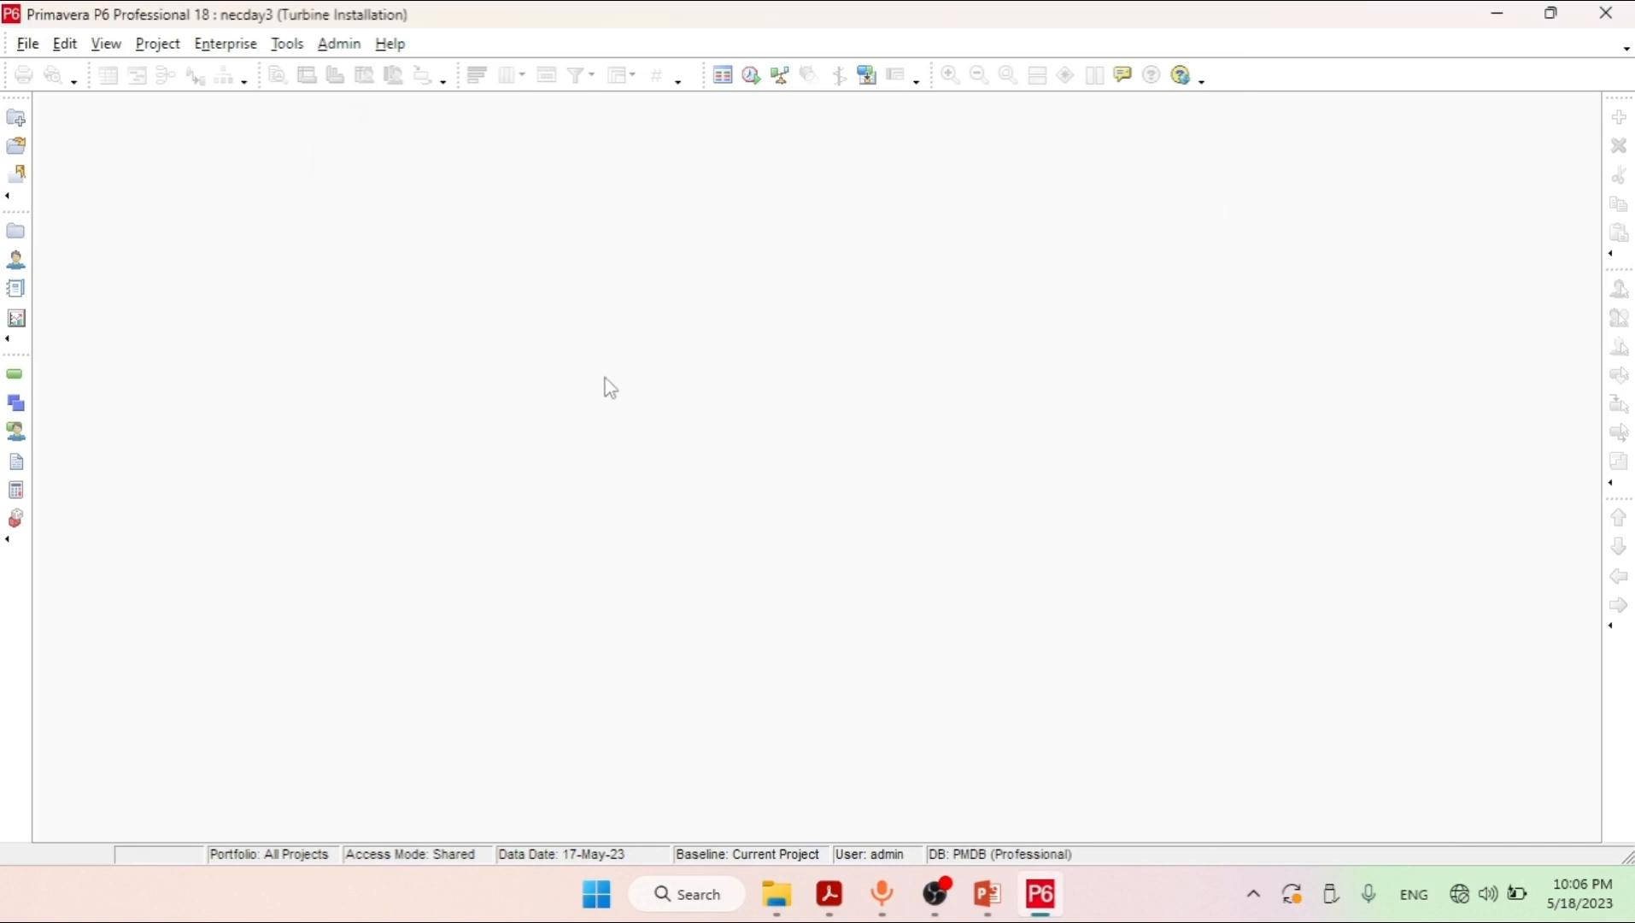
Review the example EPS diagram in PowerPoint and return to Primavera P6
left_click(989, 894)
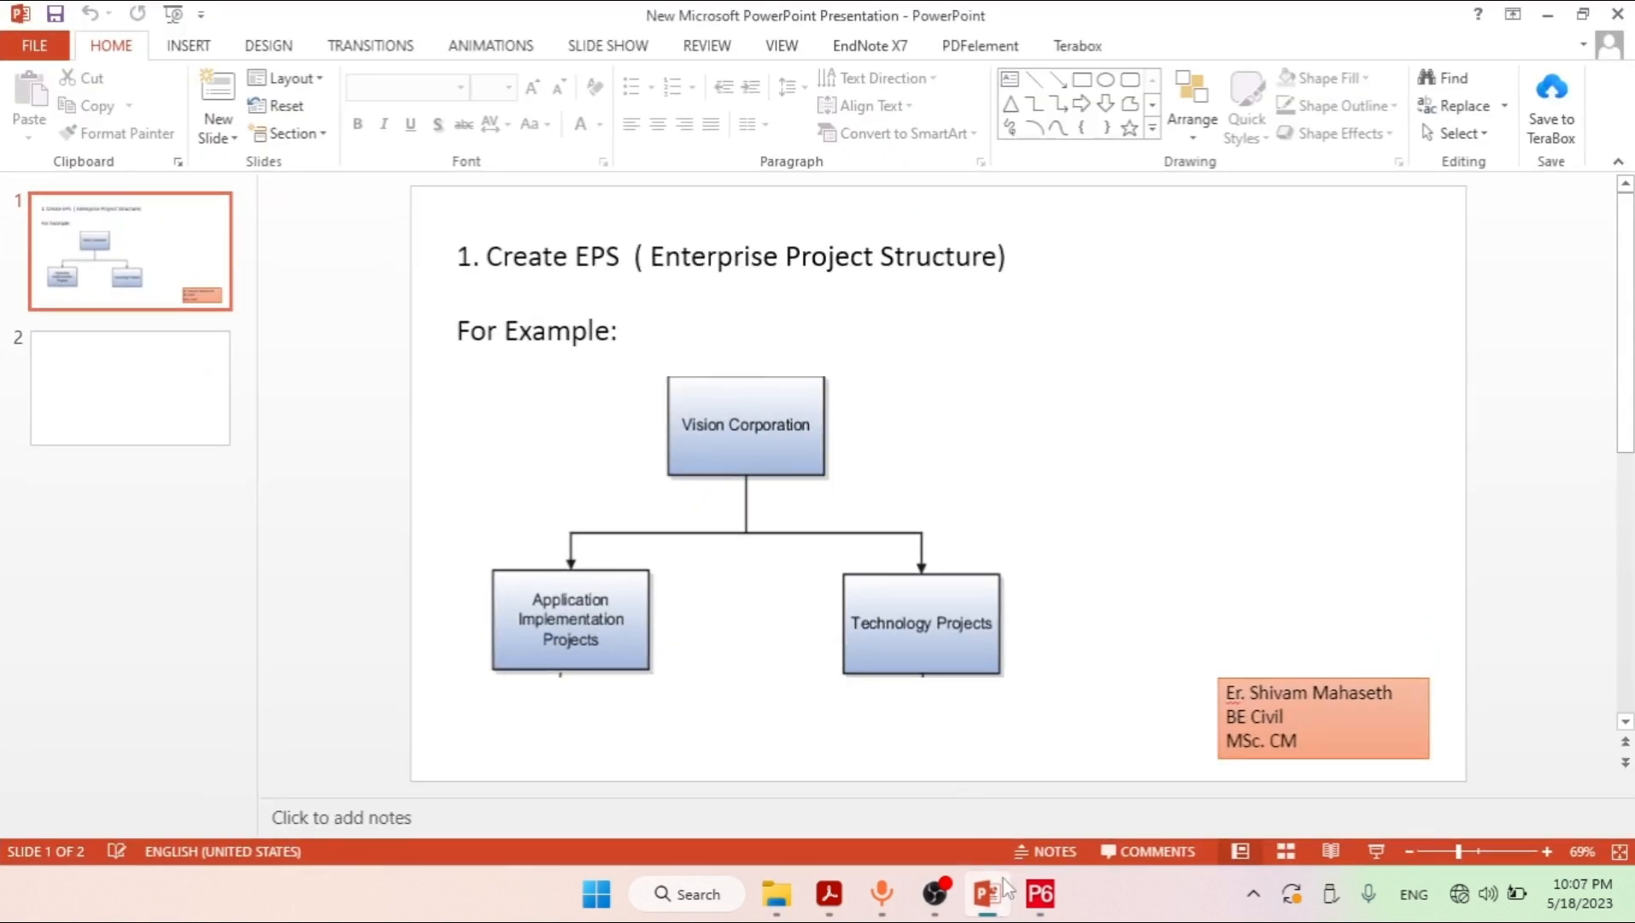
left_click(1041, 897)
left_click(1041, 897)
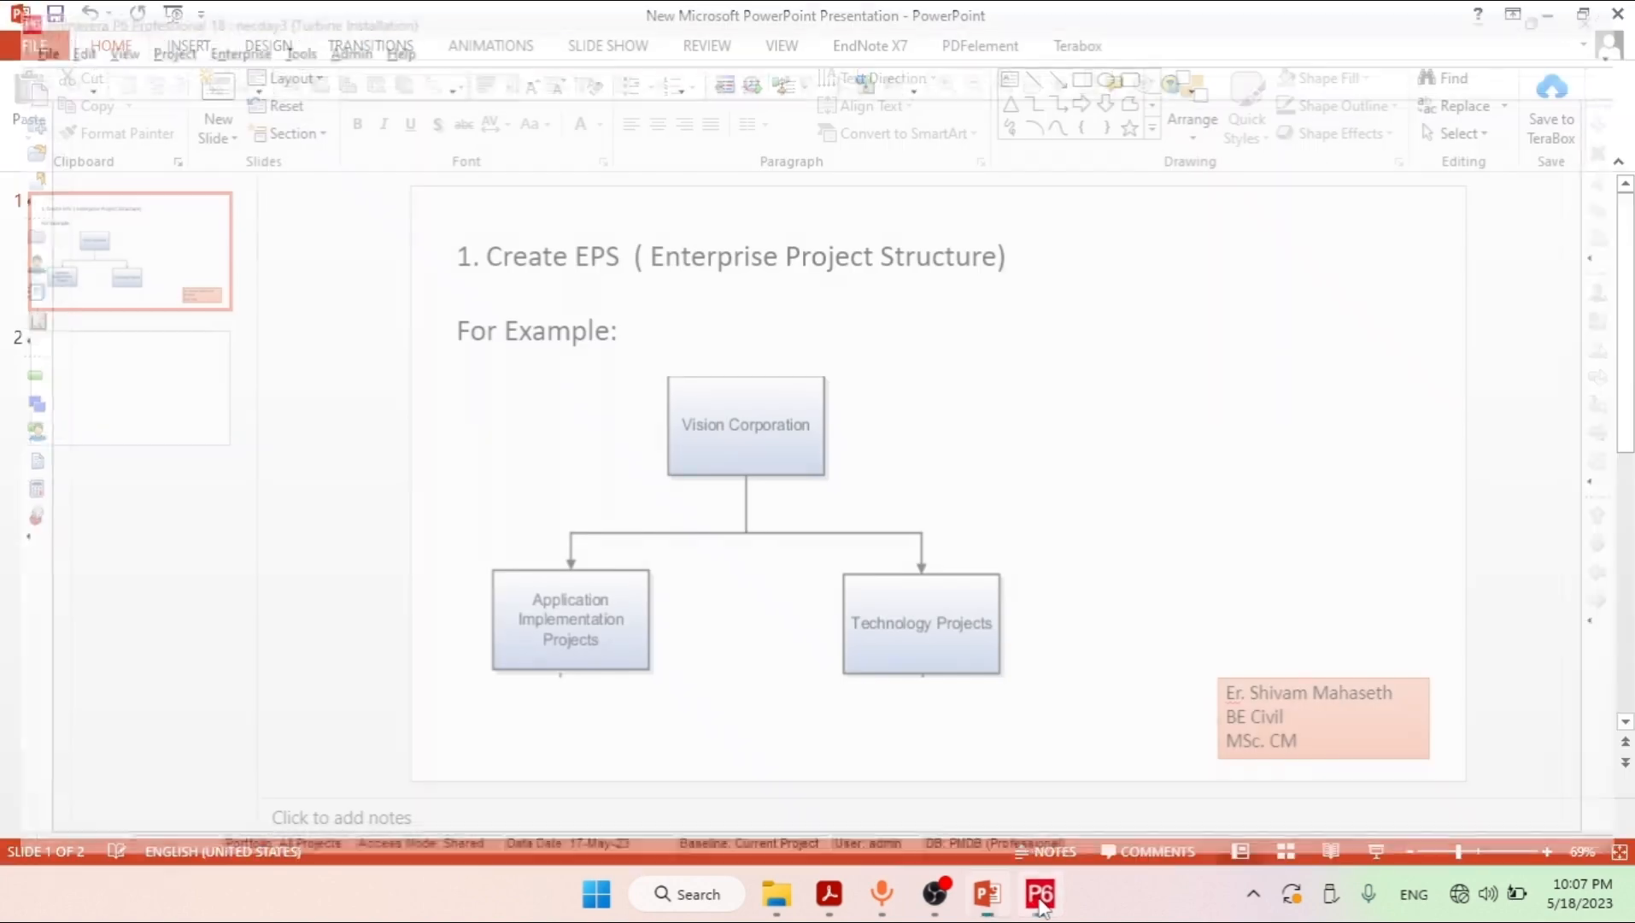